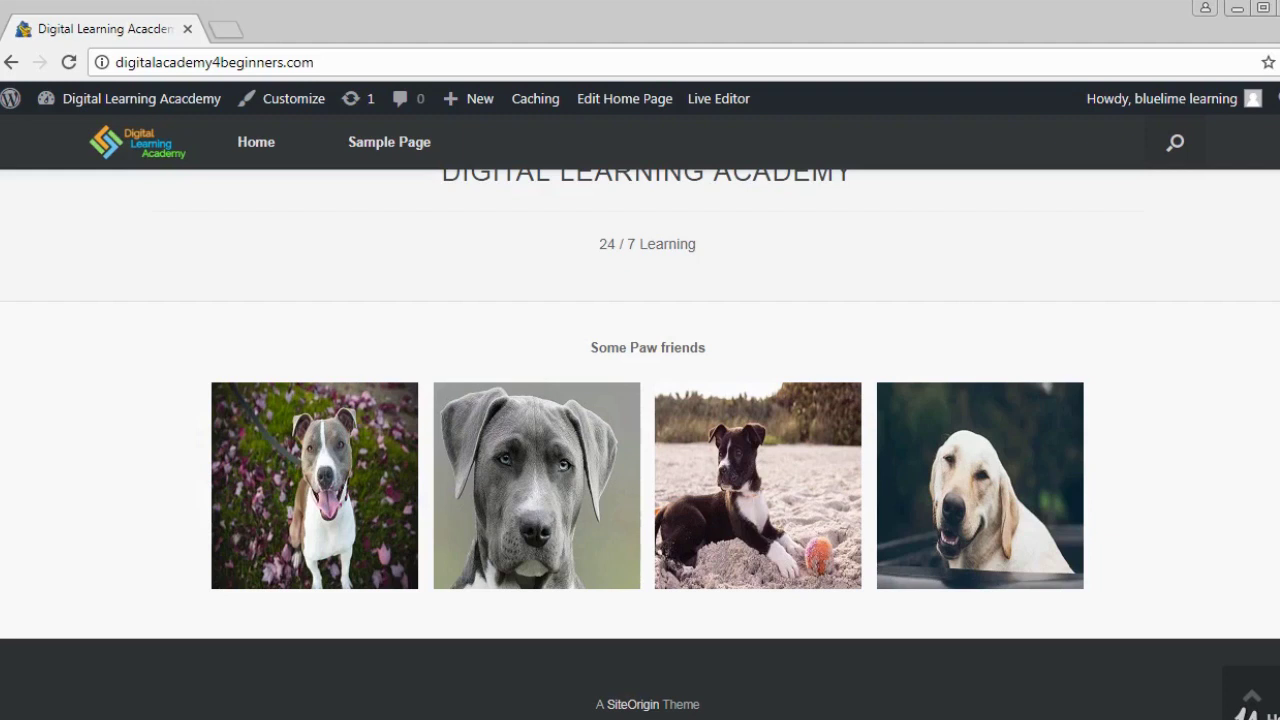
- Open the site's admin dashboard and go through the list of installed plugins
{"action": "mouse_move", "coordinate": [57, 96]}
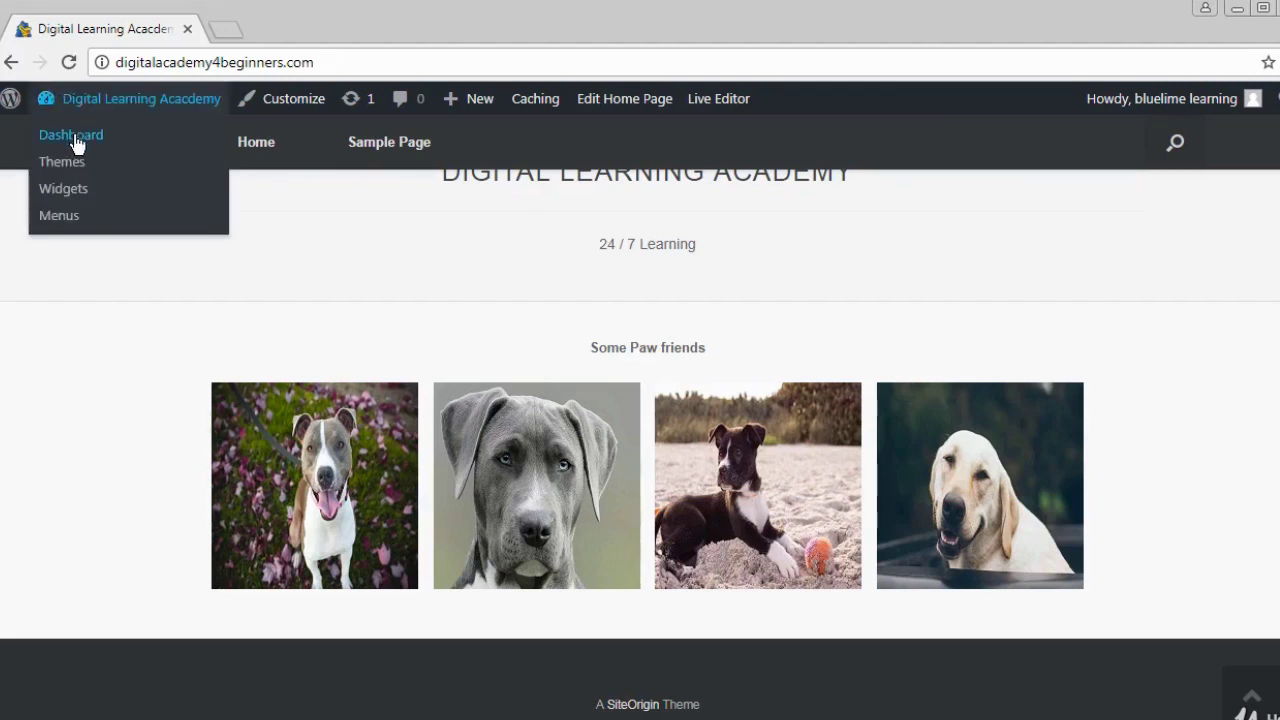
{"action": "left_click", "coordinate": [77, 143]}
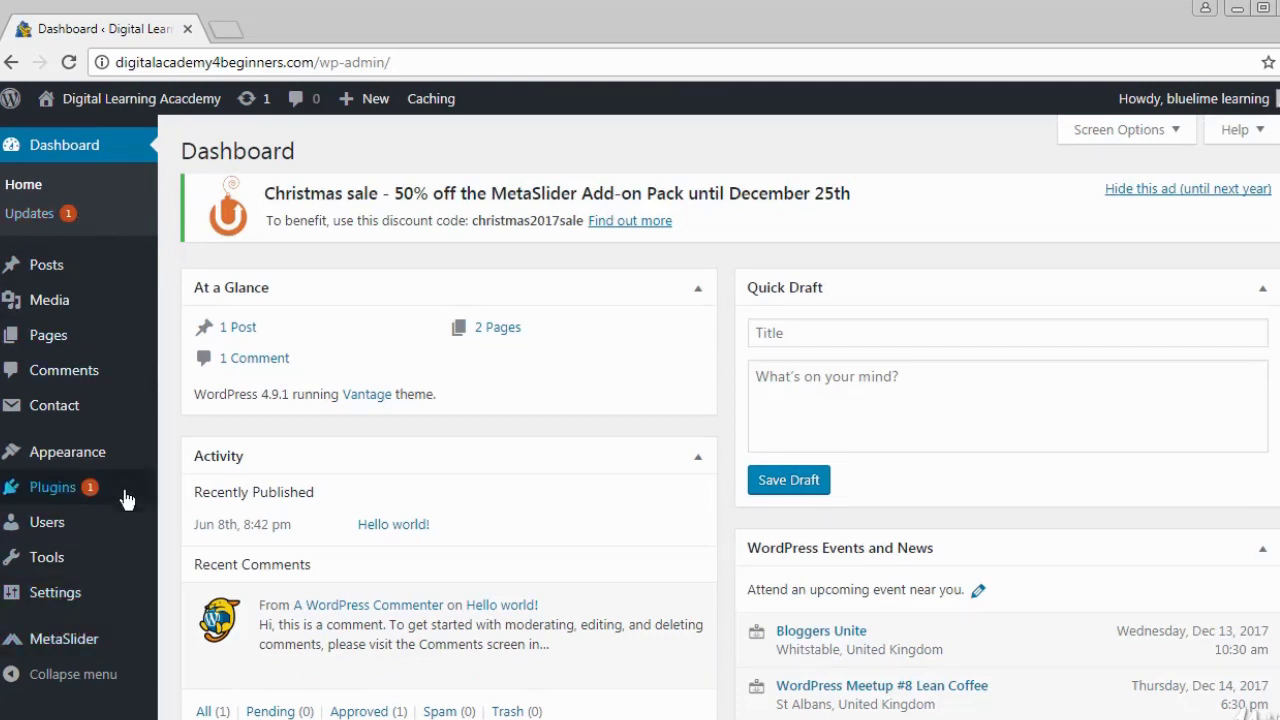
{"action": "mouse_move", "coordinate": [92, 498]}
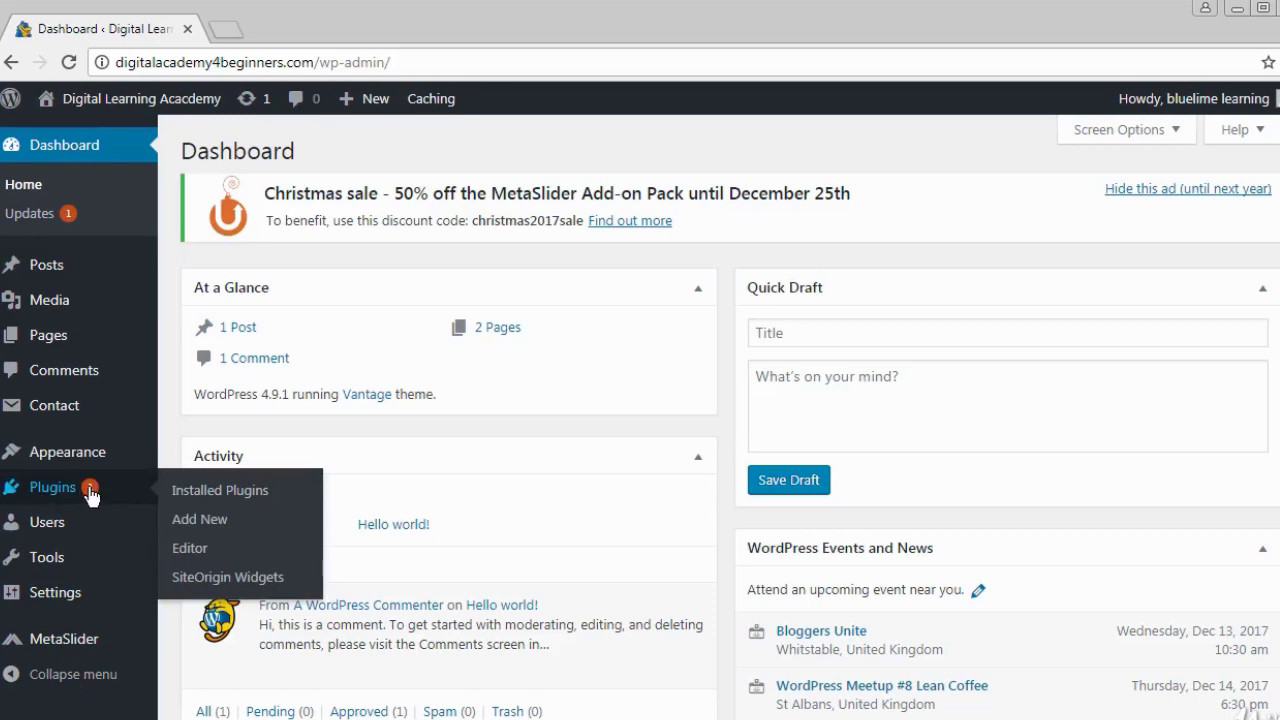
{"action": "left_click", "coordinate": [92, 497]}
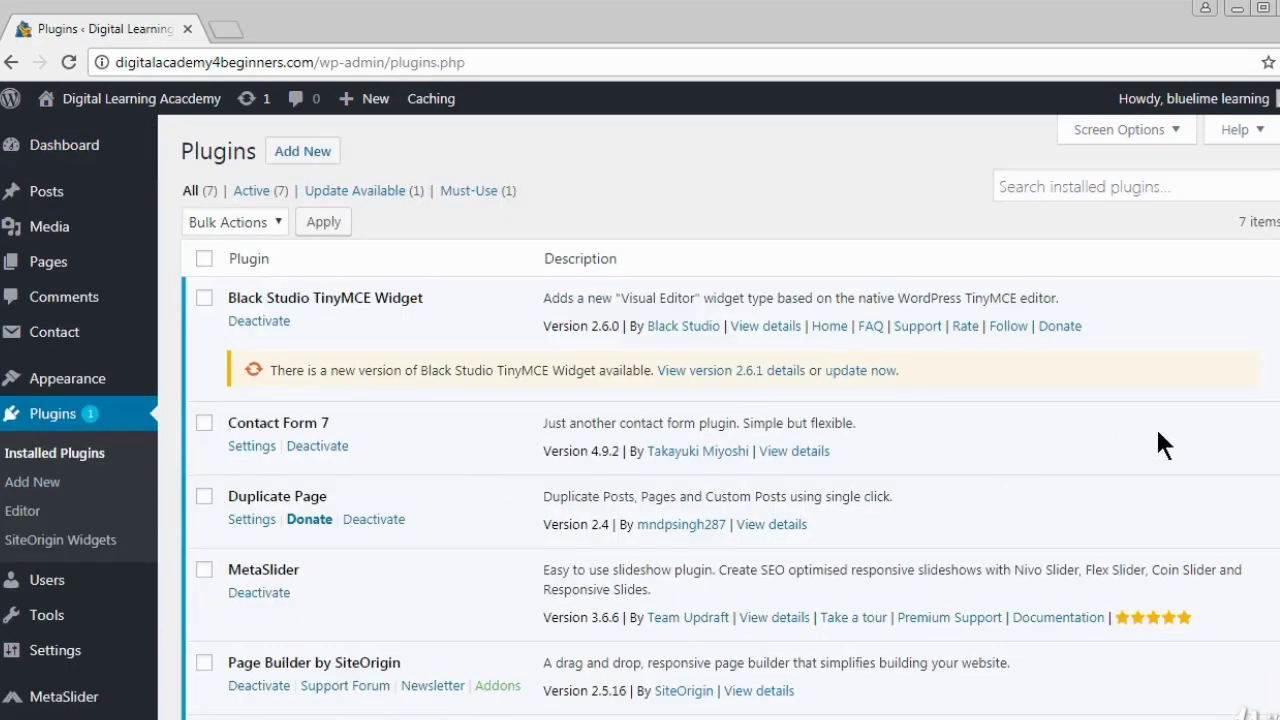
{"action": "scroll", "coordinate": [1270, 600], "scroll_direction": "down", "scroll_amount": 3}
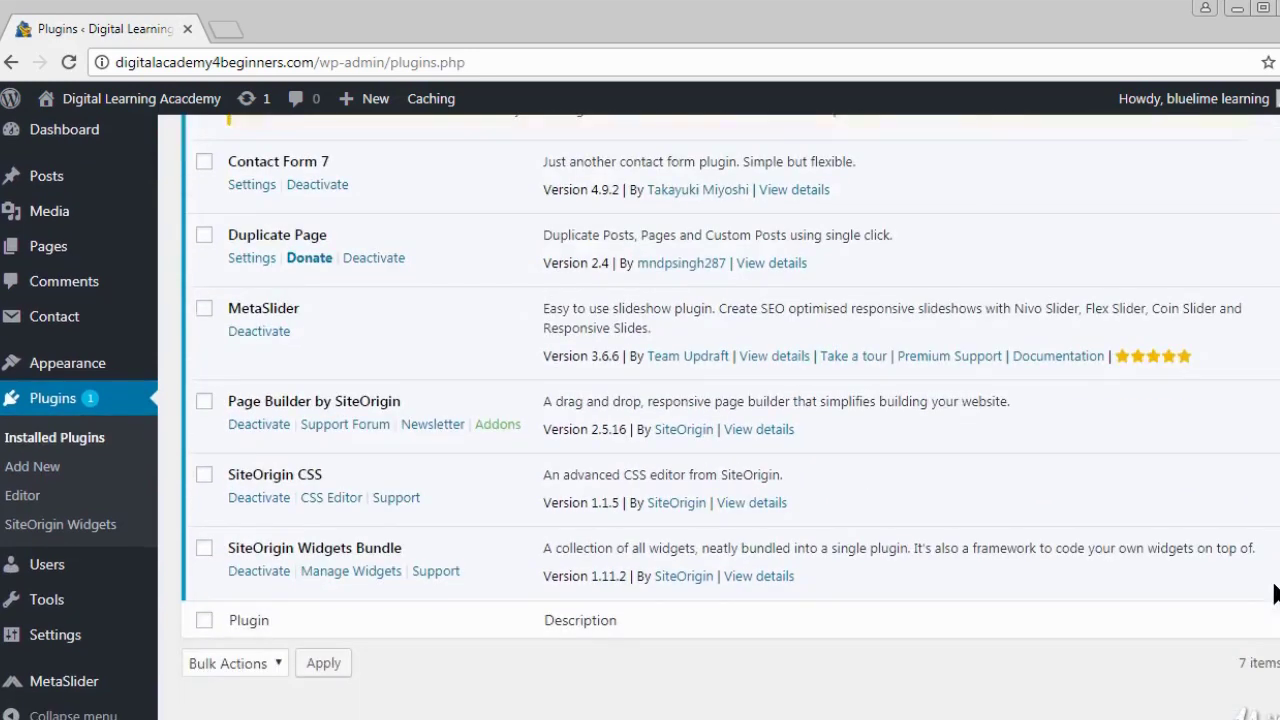
{"action": "scroll", "coordinate": [1263, 435], "scroll_direction": "up", "scroll_amount": 2}
{"action": "scroll", "coordinate": [1260, 420], "scroll_direction": "up", "scroll_amount": 1}
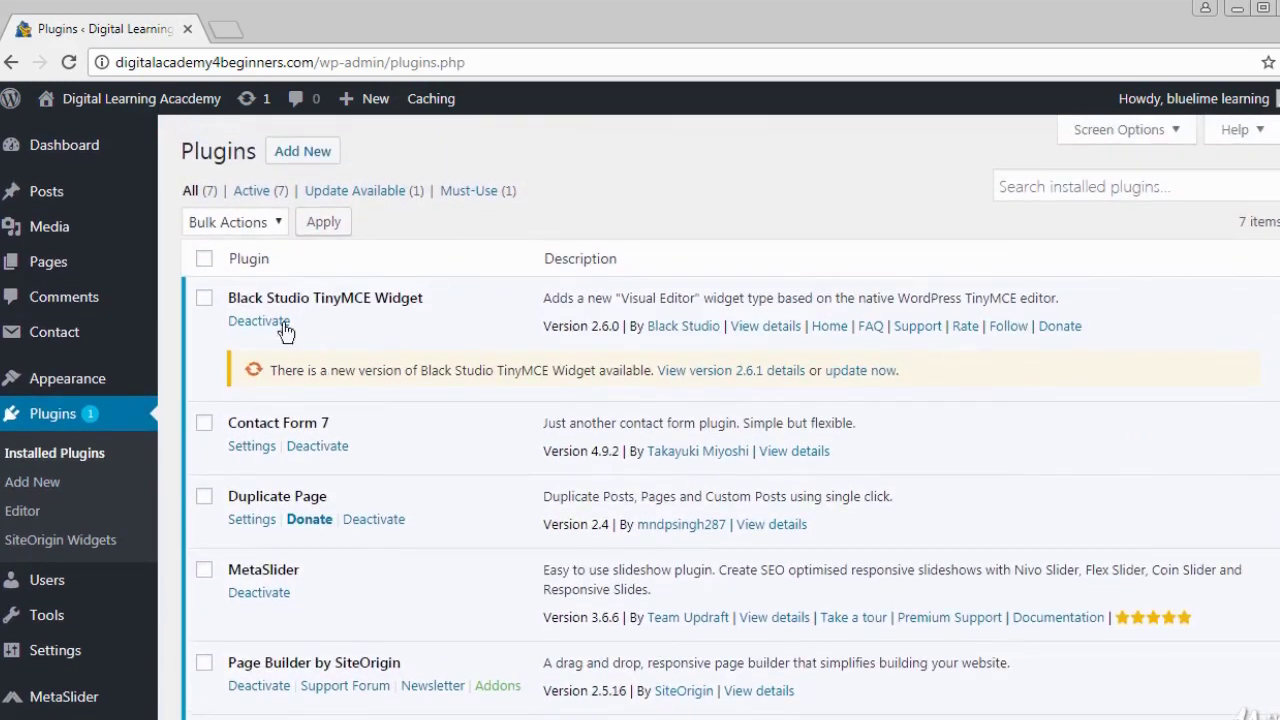
- Select all installed plugins and apply the Update bulk action to them
{"action": "left_click", "coordinate": [205, 259]}
{"action": "left_click", "coordinate": [276, 219]}
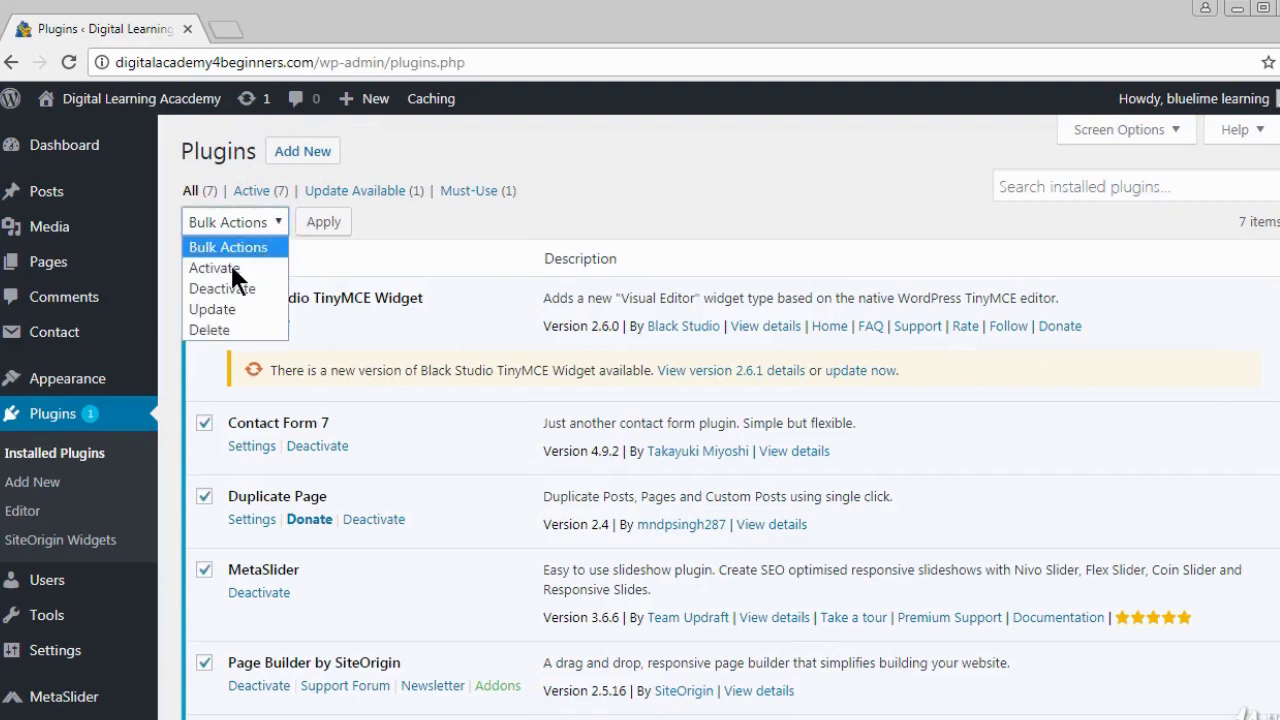
{"action": "left_click", "coordinate": [213, 308]}
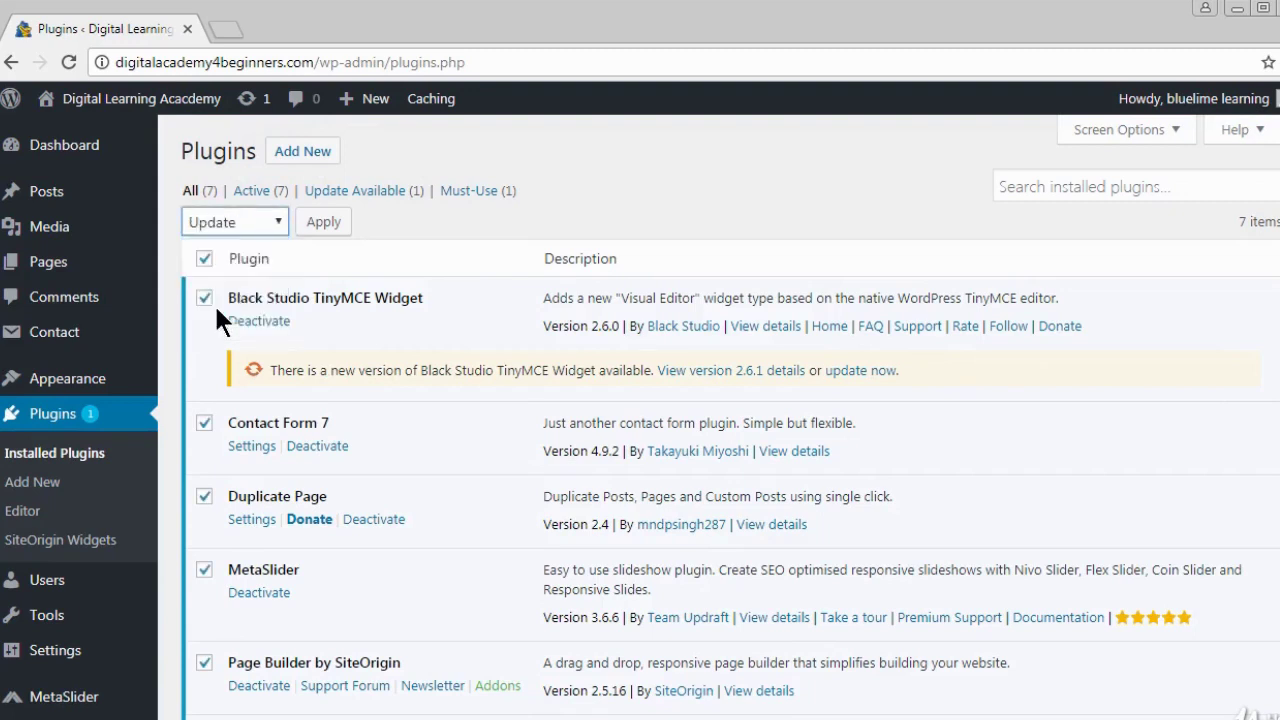
{"action": "left_click", "coordinate": [317, 229]}
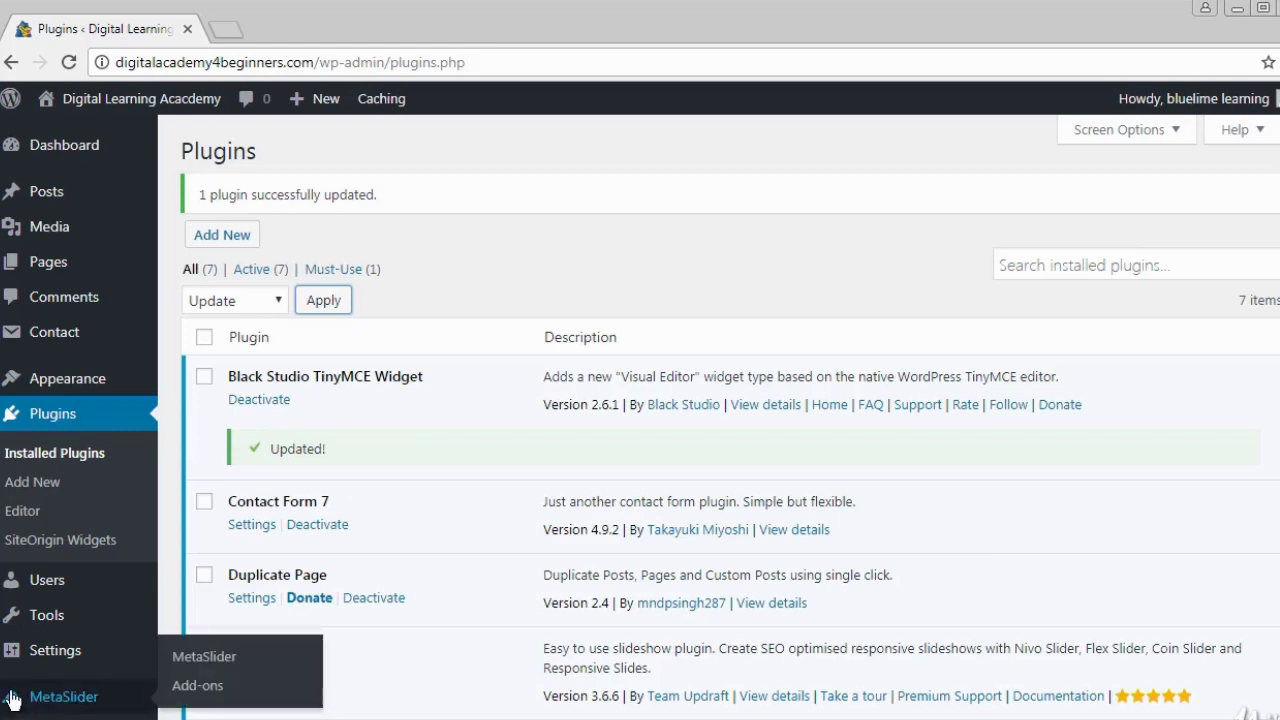
- Search the available new plugins for "social media widget"
{"action": "mouse_move", "coordinate": [90, 700]}
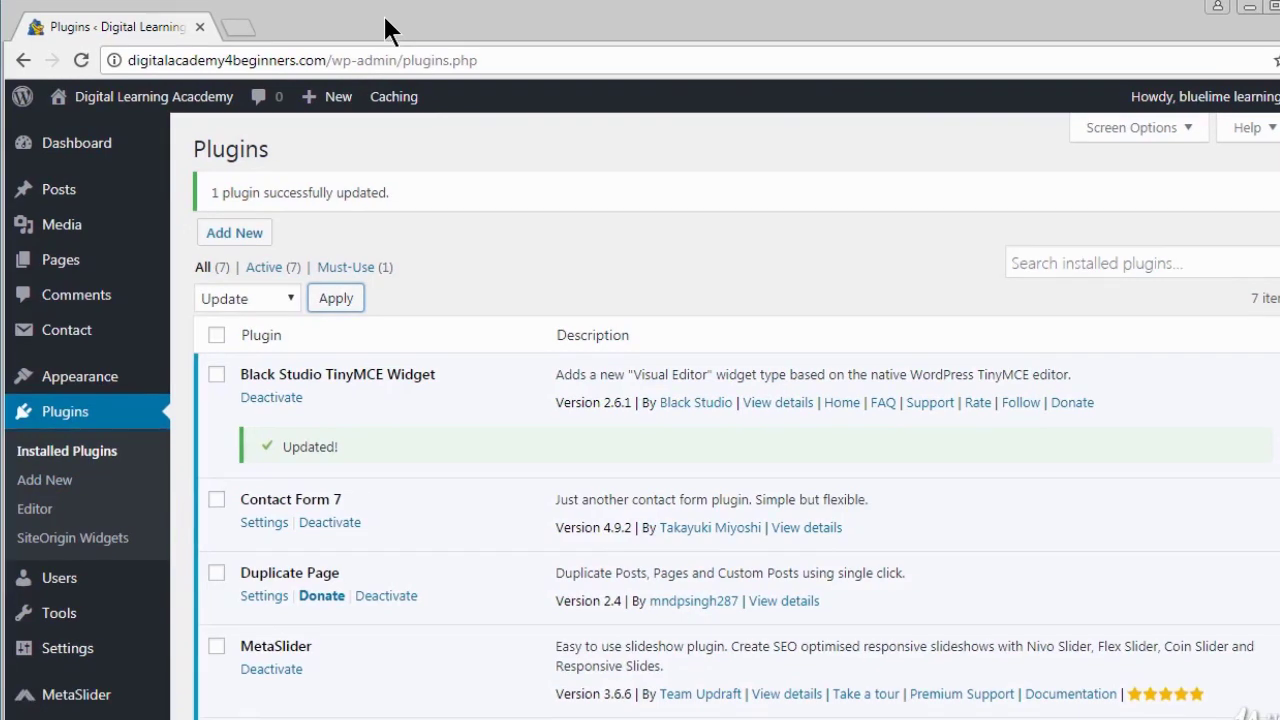
{"action": "left_click", "coordinate": [63, 487]}
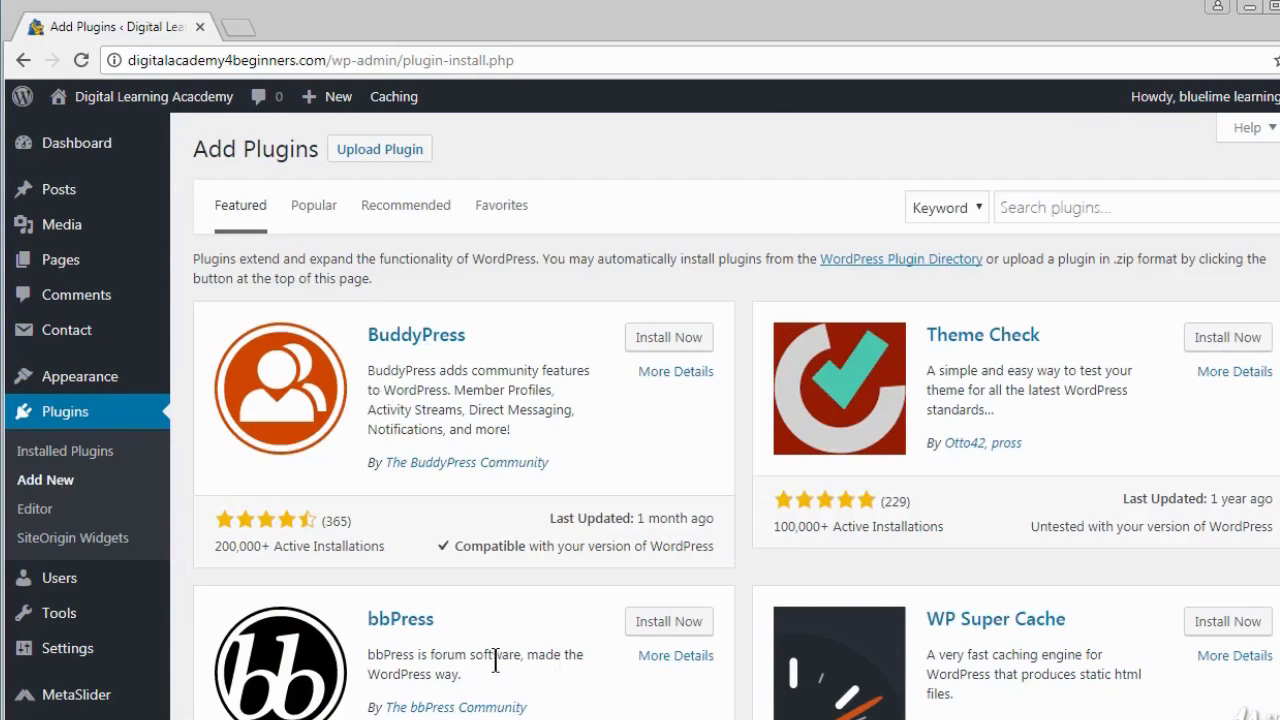
{"action": "left_click", "coordinate": [1078, 213]}
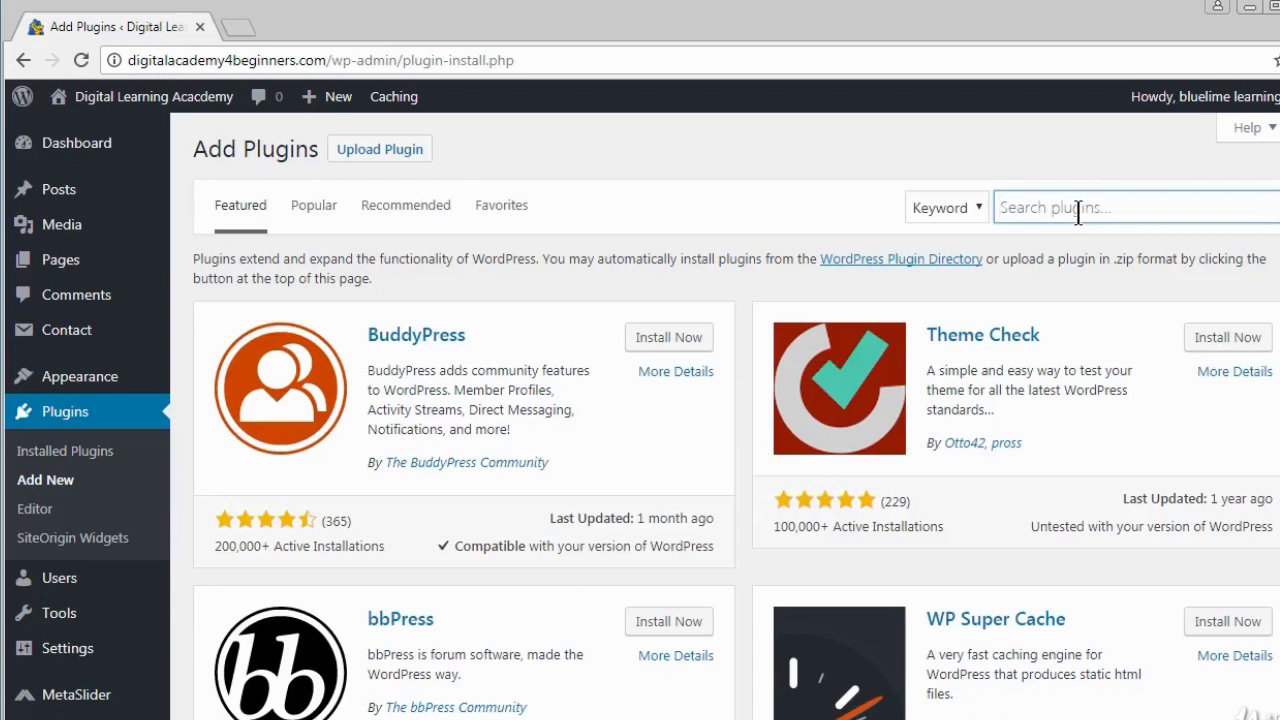
{"action": "type", "text": "soc"}
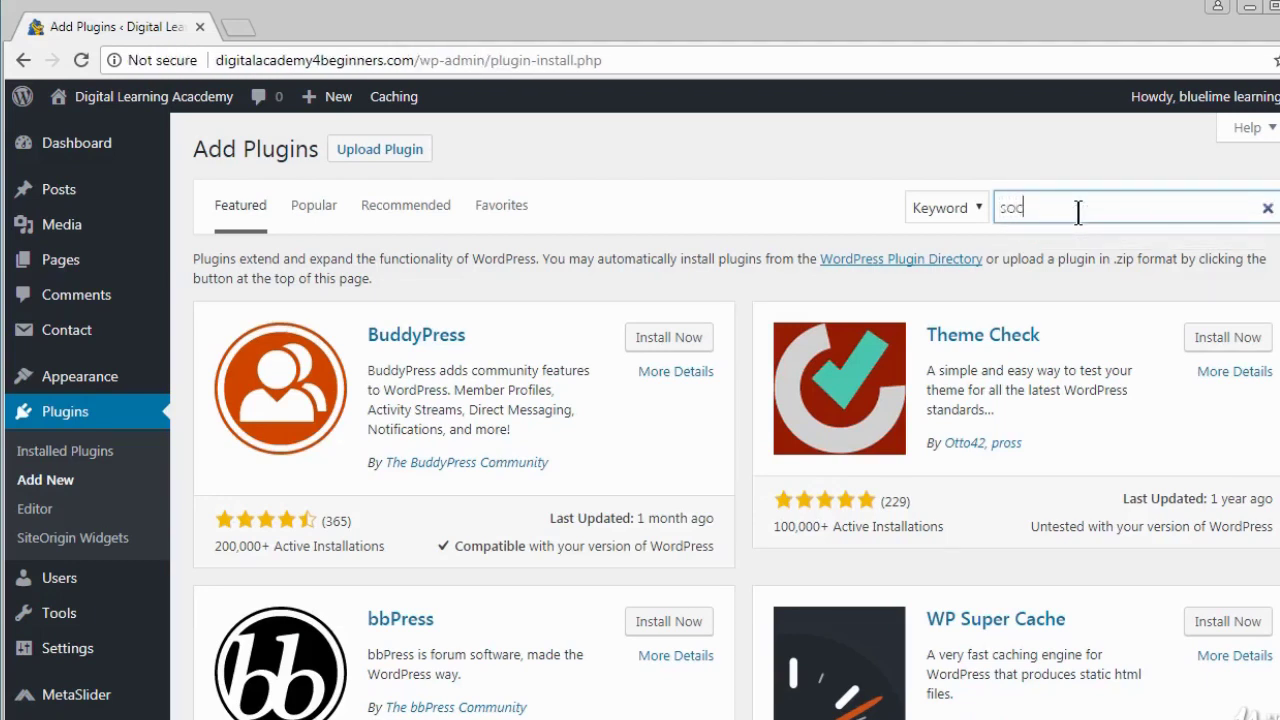
{"action": "type", "text": "ial"}
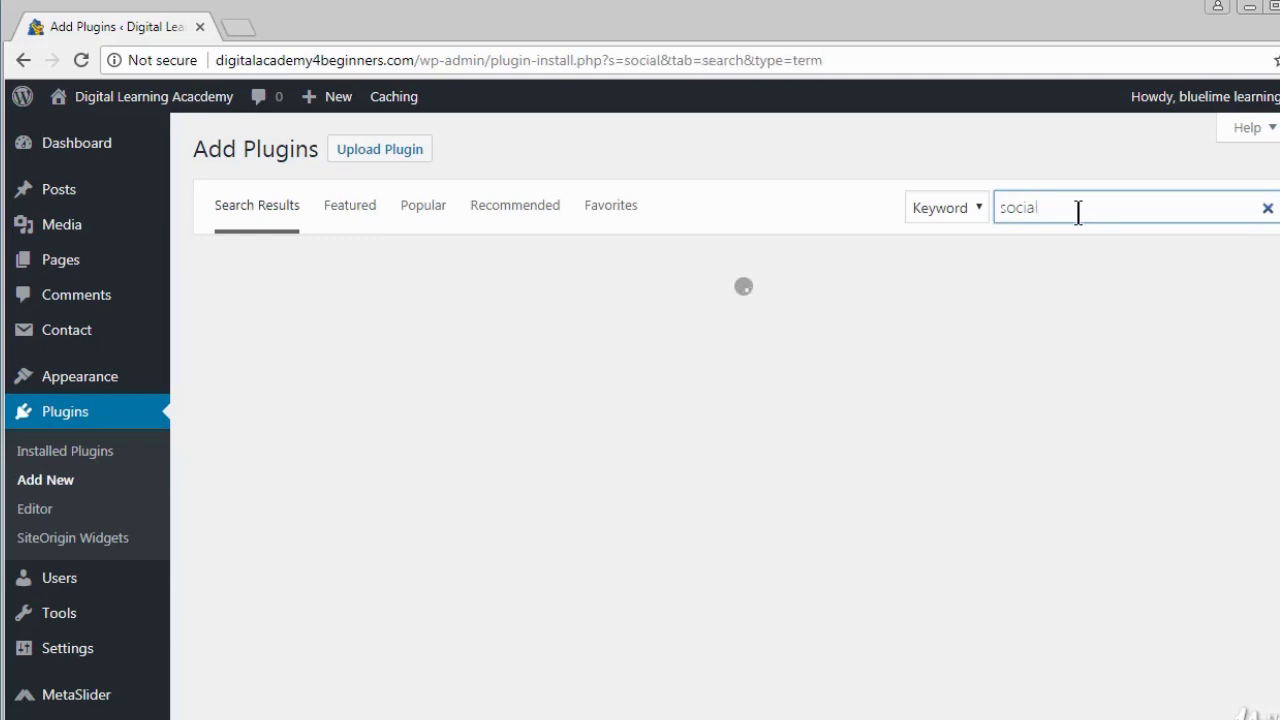
{"action": "type", "text": "me"}
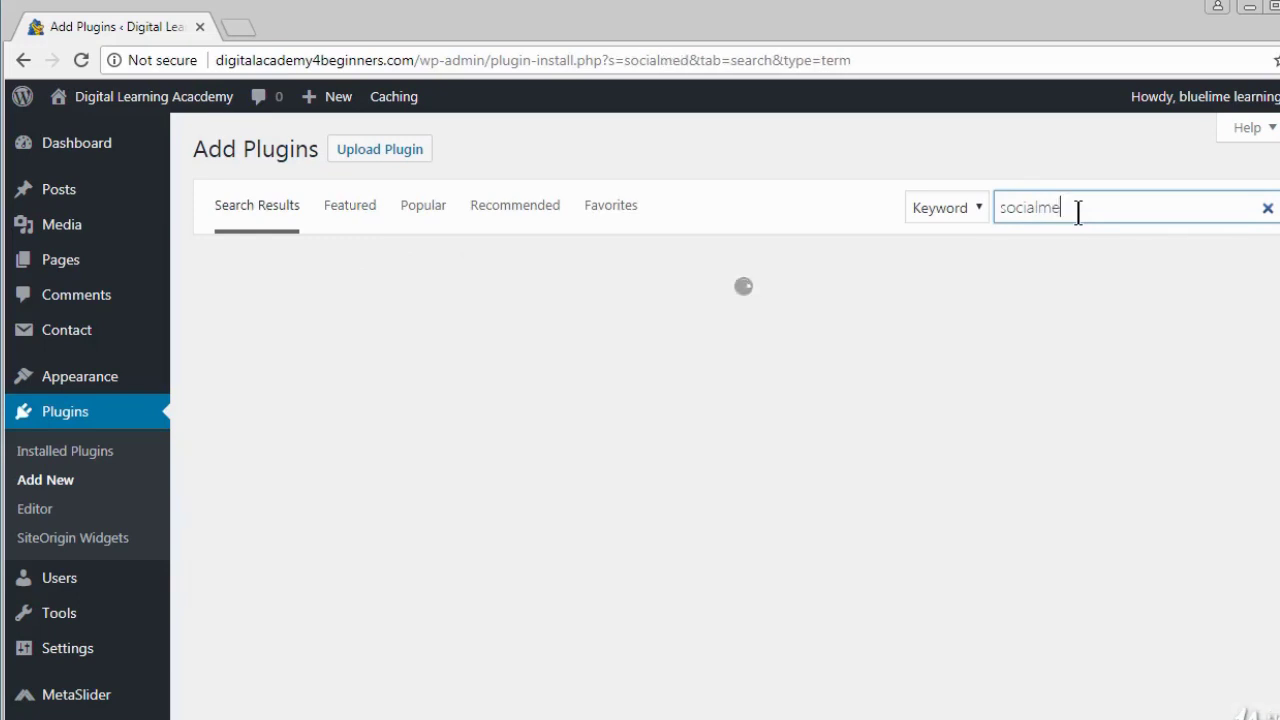
{"action": "key", "text": "BackSpace"}
{"action": "key", "text": "BackSpace"}
{"action": "type", "text": "med"}
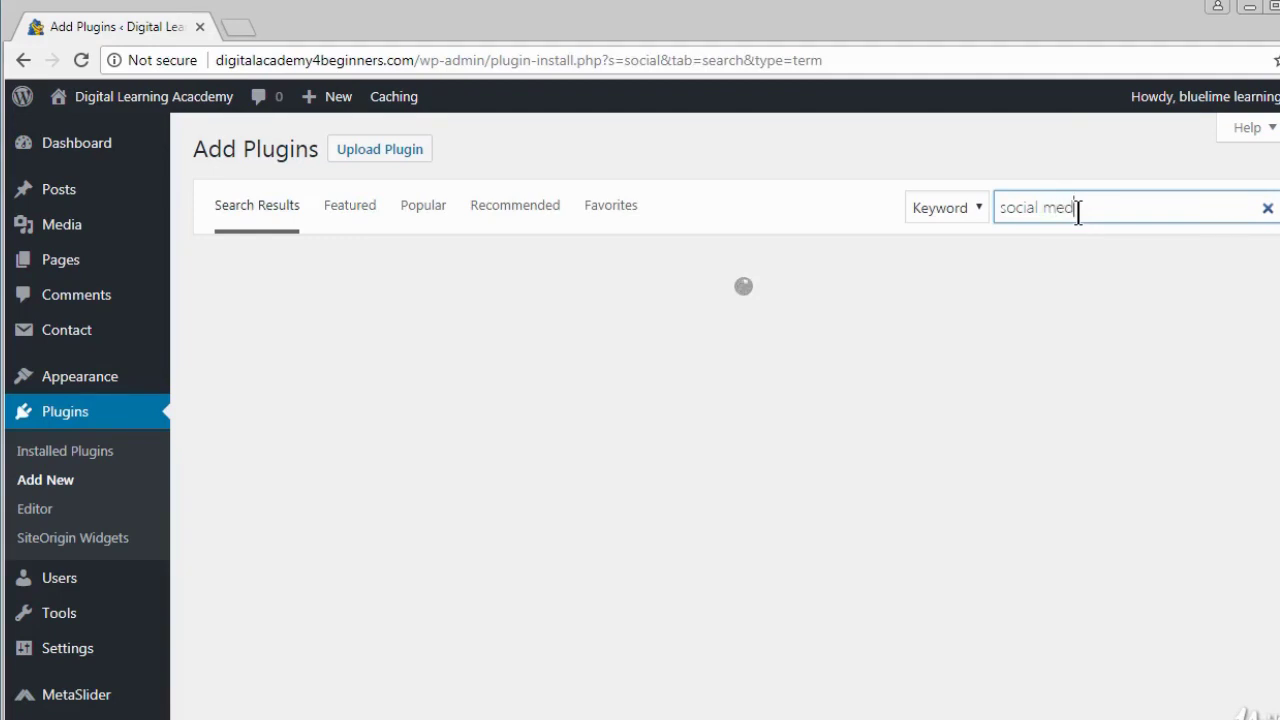
{"action": "type", "text": "ia"}
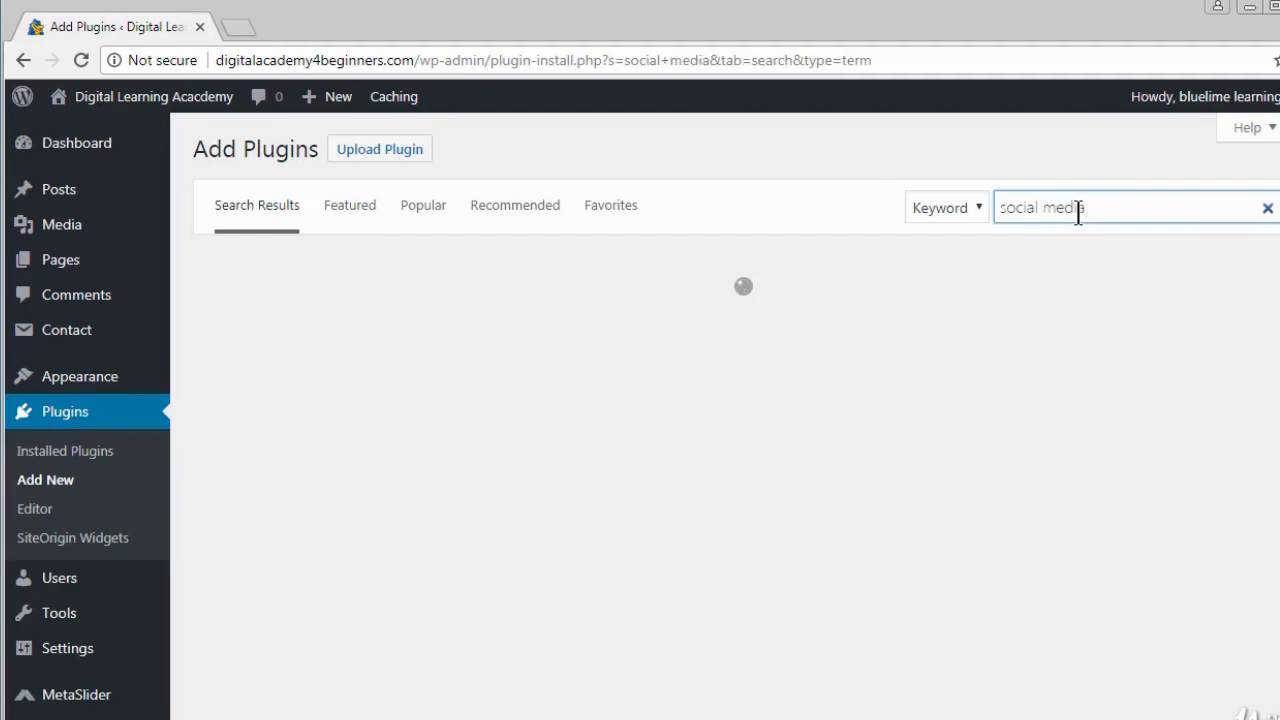
{"action": "type", "text": " wi"}
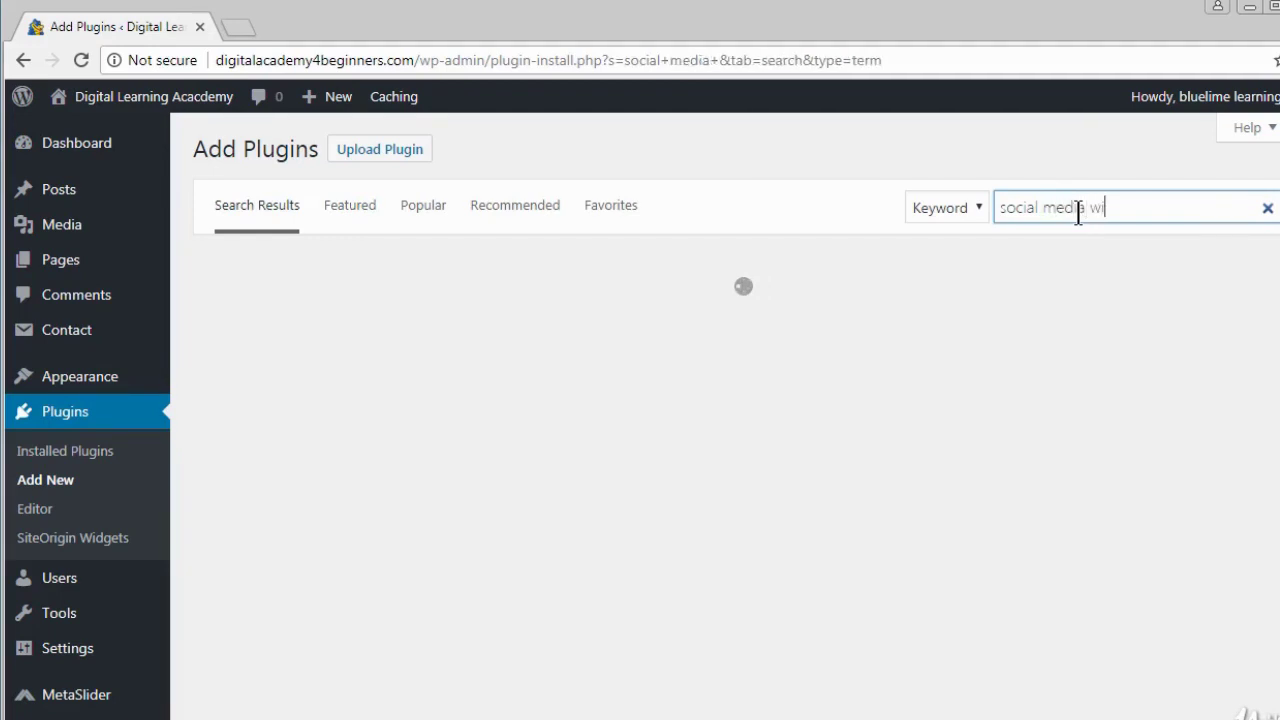
{"action": "type", "text": "dget"}
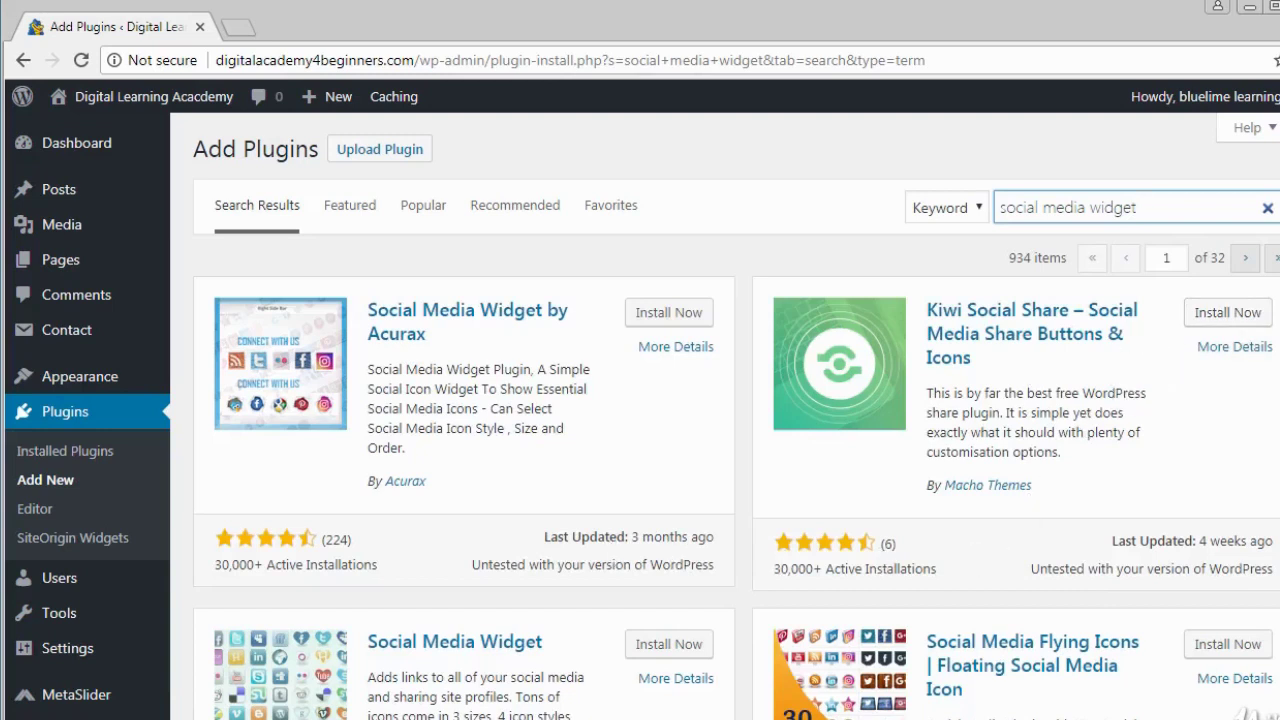
- Install and activate the Social Media Widget plugin that offers 3 icon sizes, 4 icon styles and 4 animations
{"action": "scroll", "coordinate": [725, 416], "scroll_direction": "down", "scroll_amount": 2}
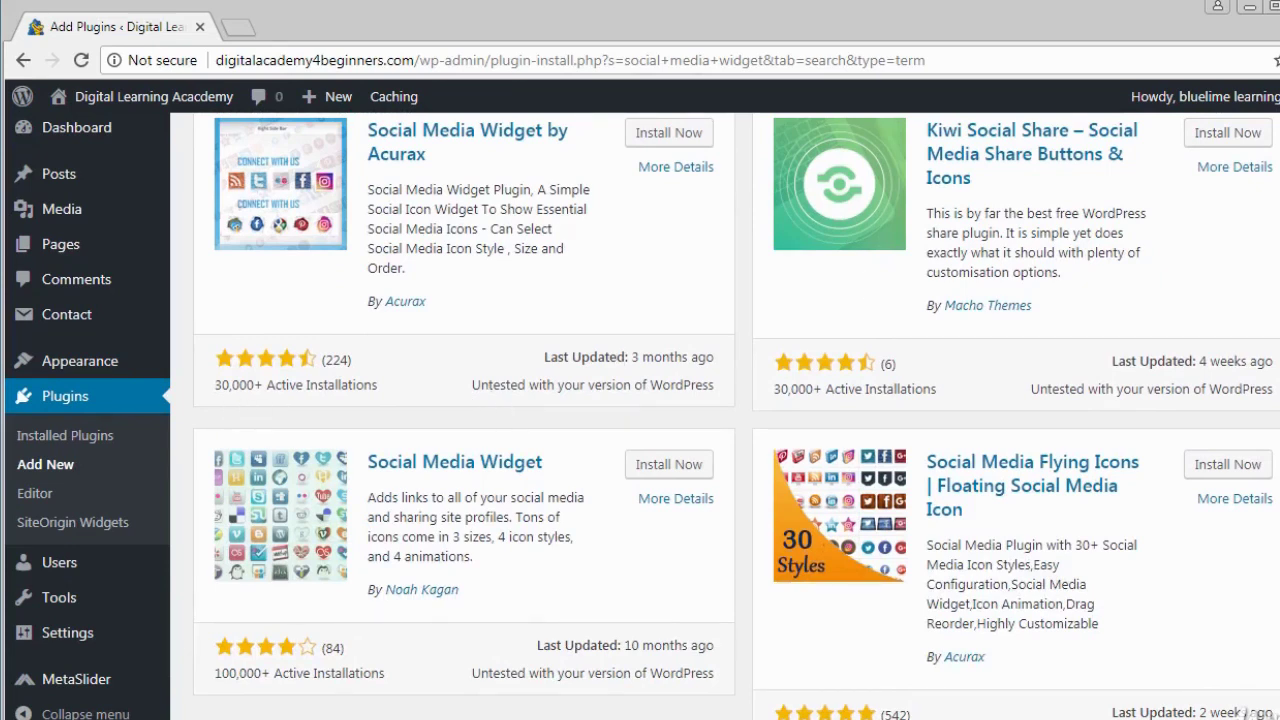
{"action": "scroll", "coordinate": [736, 416], "scroll_direction": "down", "scroll_amount": 1}
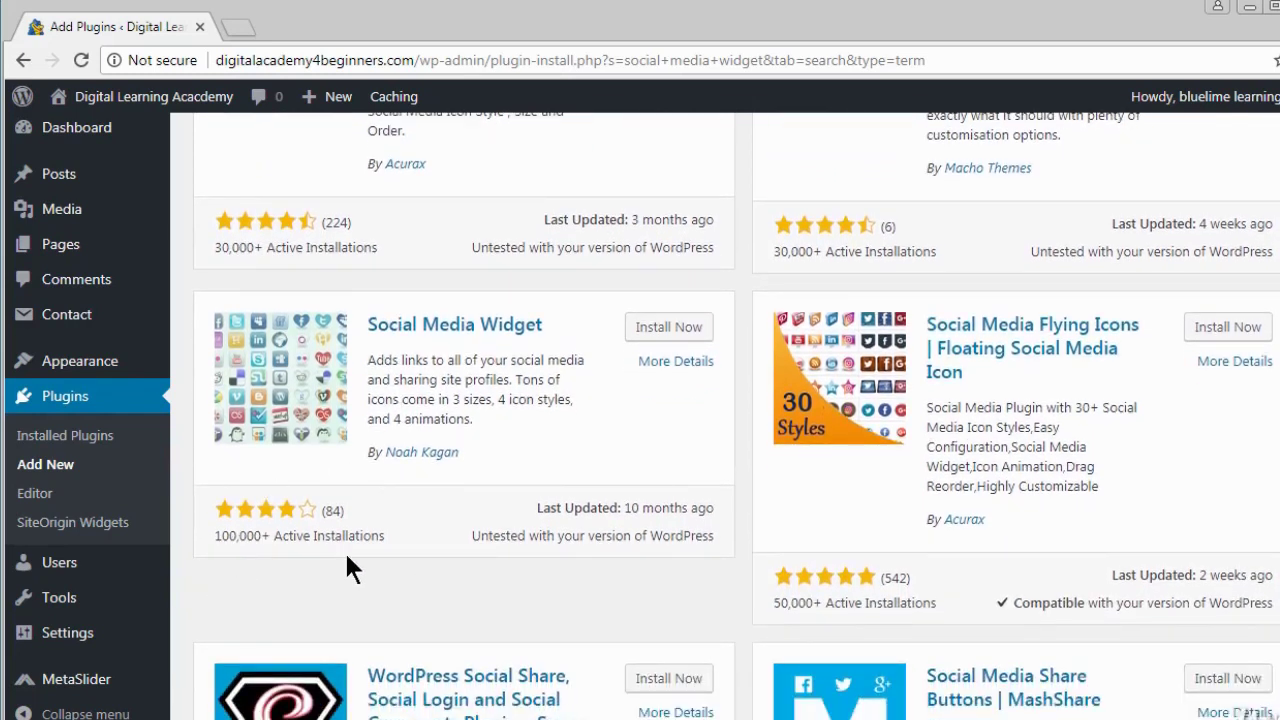
{"action": "left_click", "coordinate": [670, 330]}
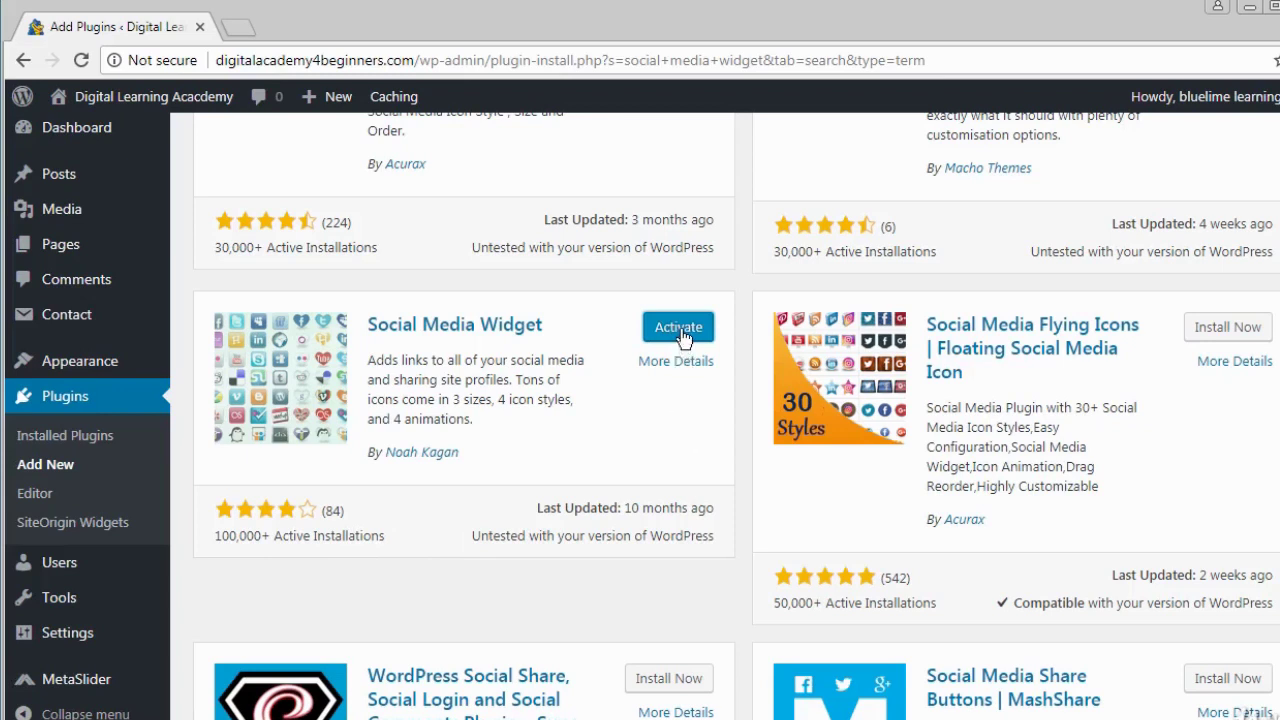
{"action": "left_click", "coordinate": [681, 338]}
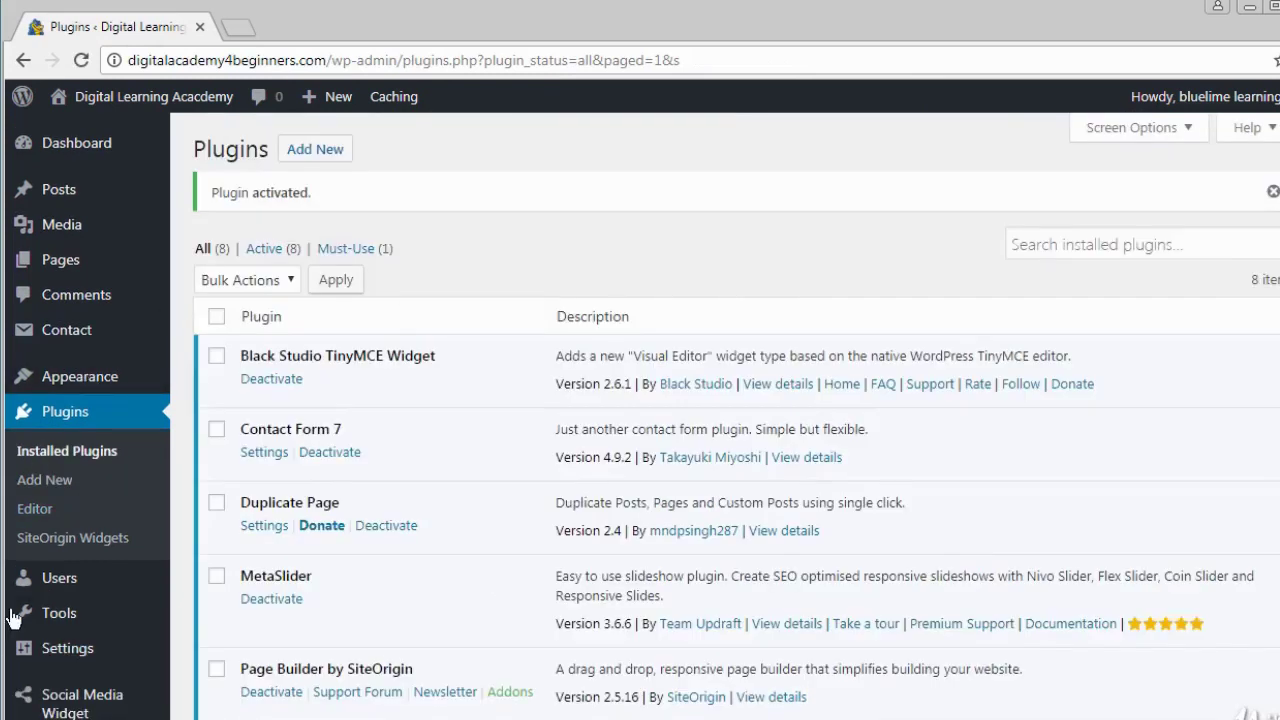
- Open the theme's widget management page and briefly check the footer area on the live home page
{"action": "mouse_move", "coordinate": [103, 391]}
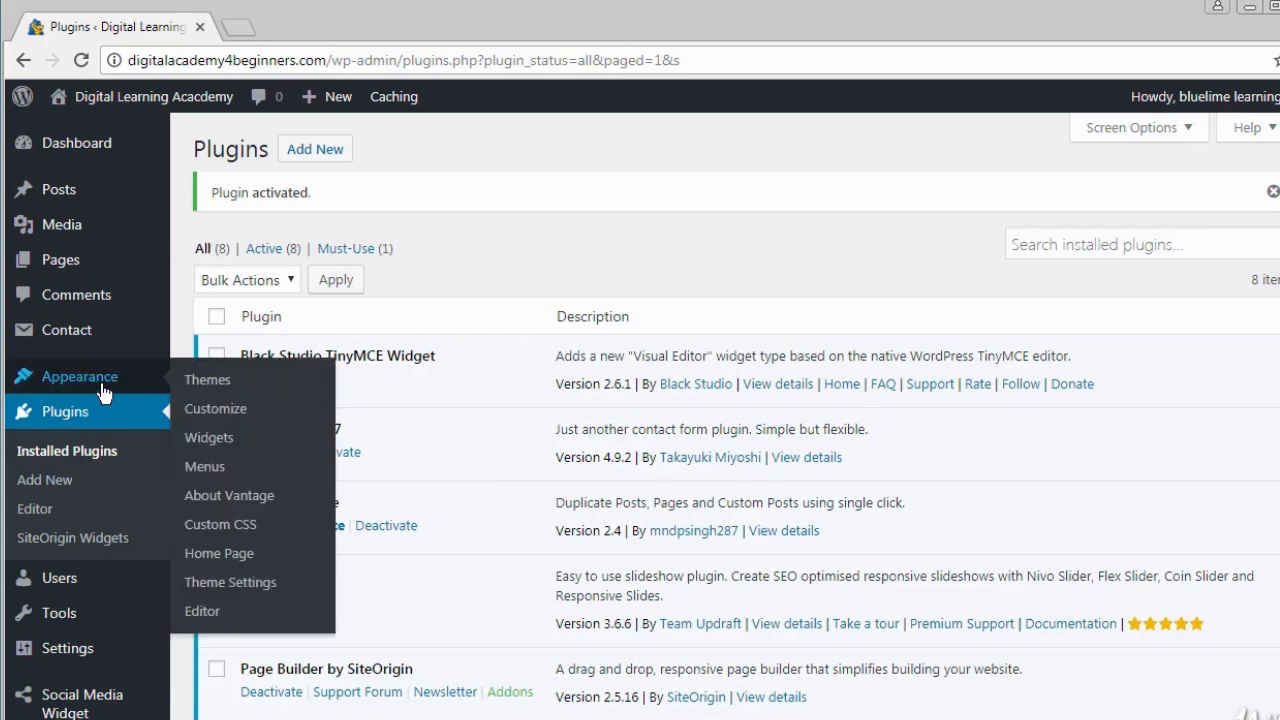
{"action": "left_click", "coordinate": [229, 452]}
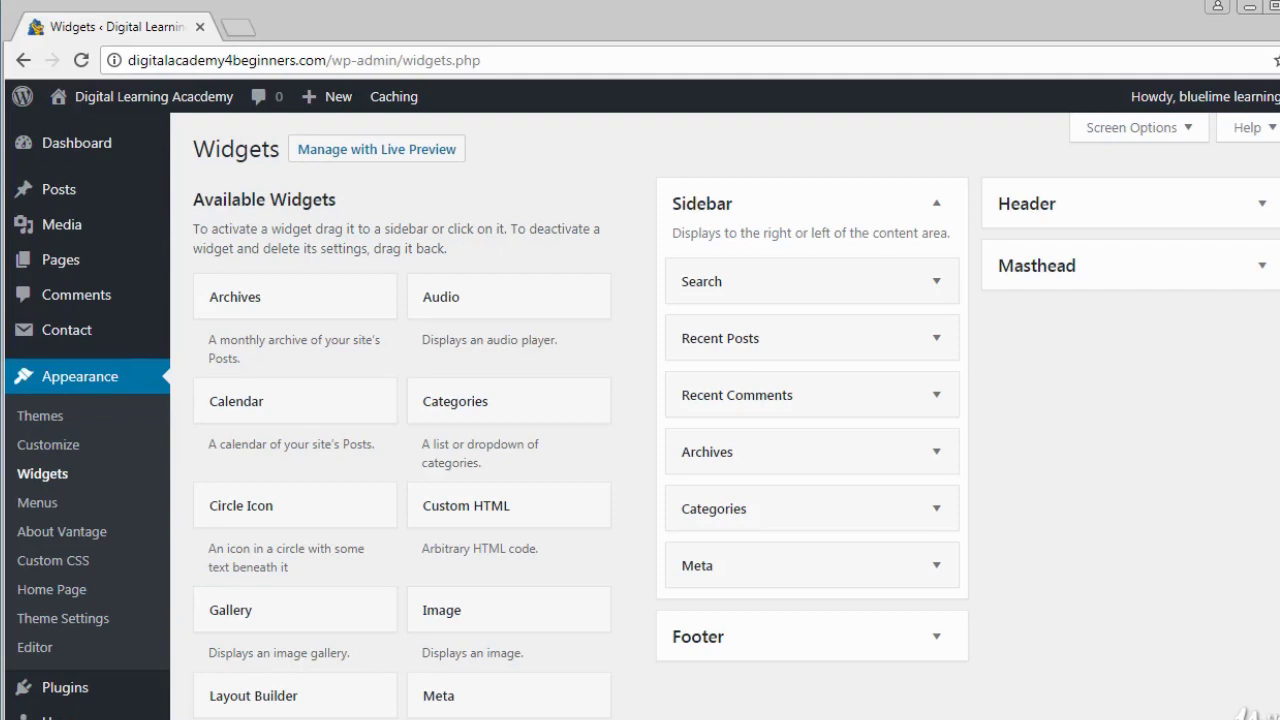
{"action": "key", "text": "alt+Tab"}
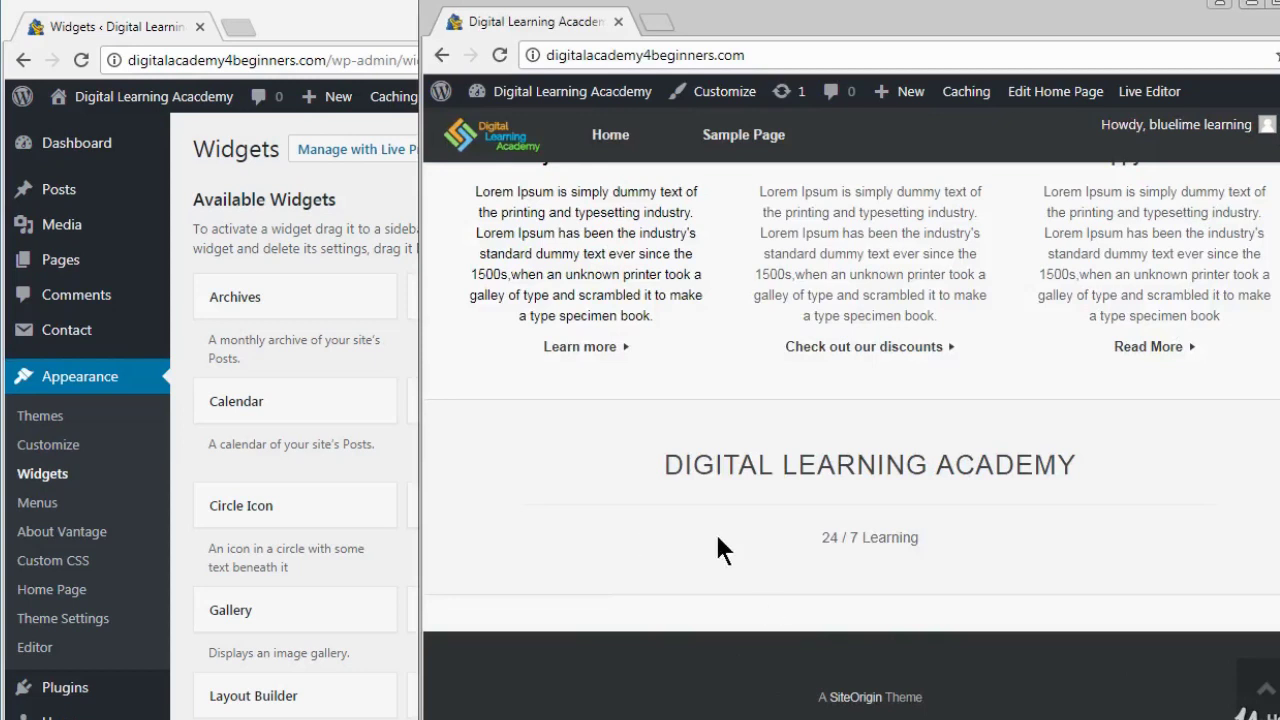
{"action": "key", "text": "alt+Tab"}
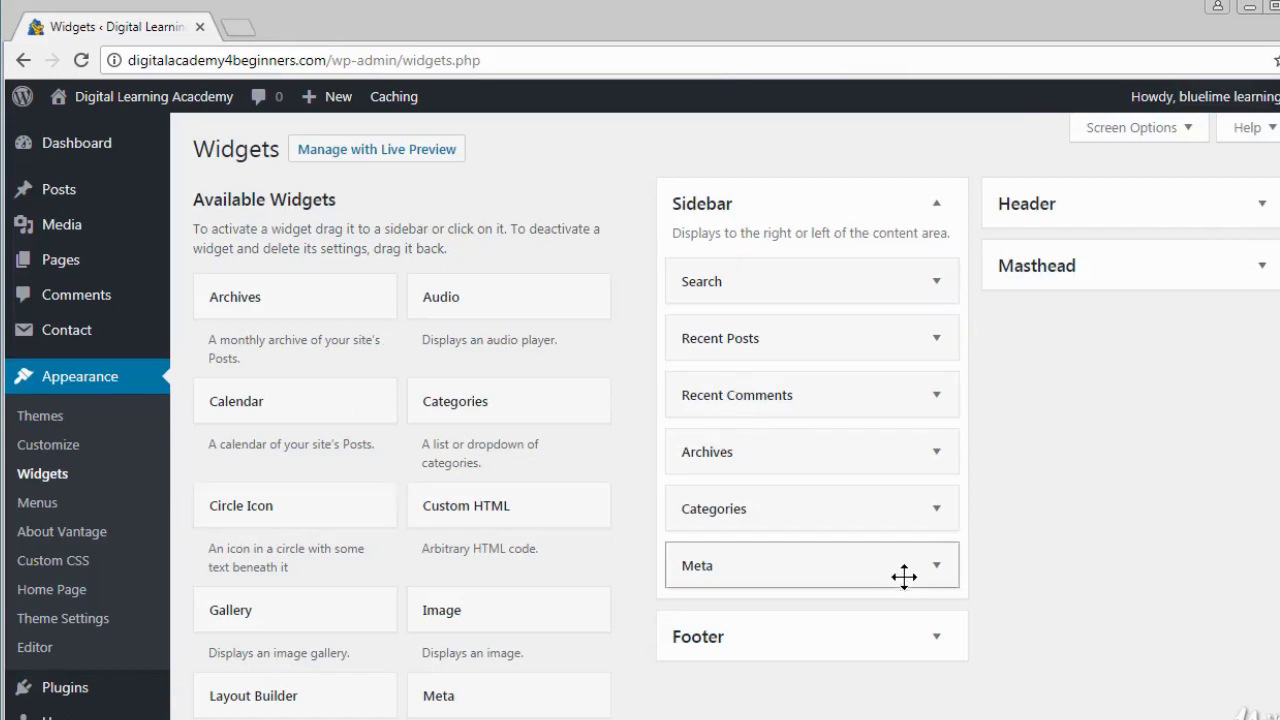
- Expand the Footer widget area and add the Social Media Widget to it, showing the widget's general settings
{"action": "left_click", "coordinate": [936, 640]}
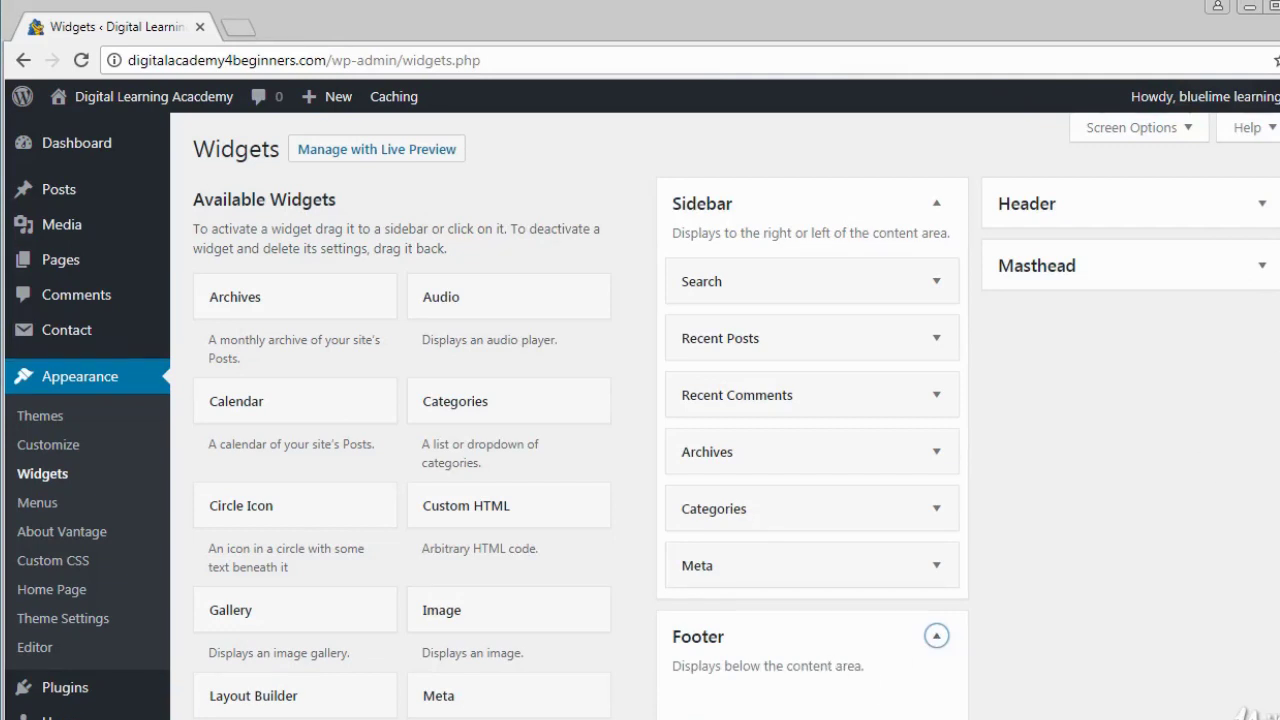
{"action": "scroll", "coordinate": [700, 625], "scroll_direction": "down", "scroll_amount": 1}
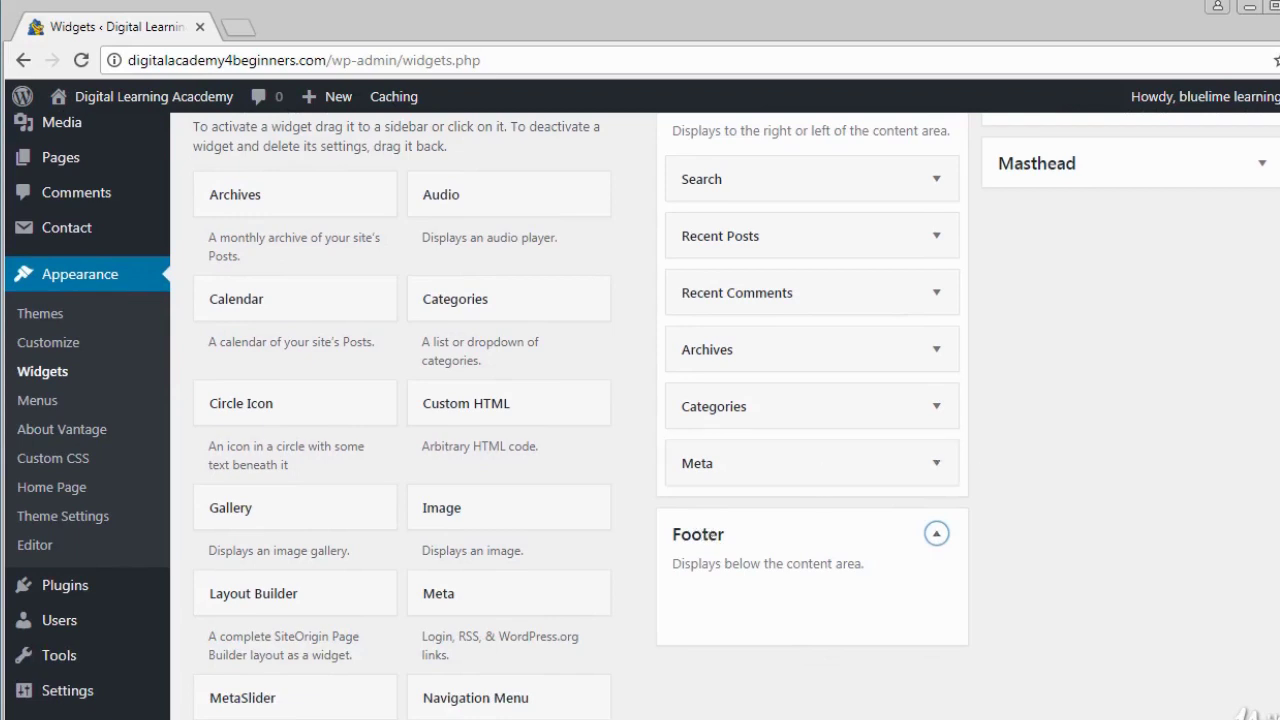
{"action": "scroll", "coordinate": [640, 416], "scroll_direction": "down", "scroll_amount": 5}
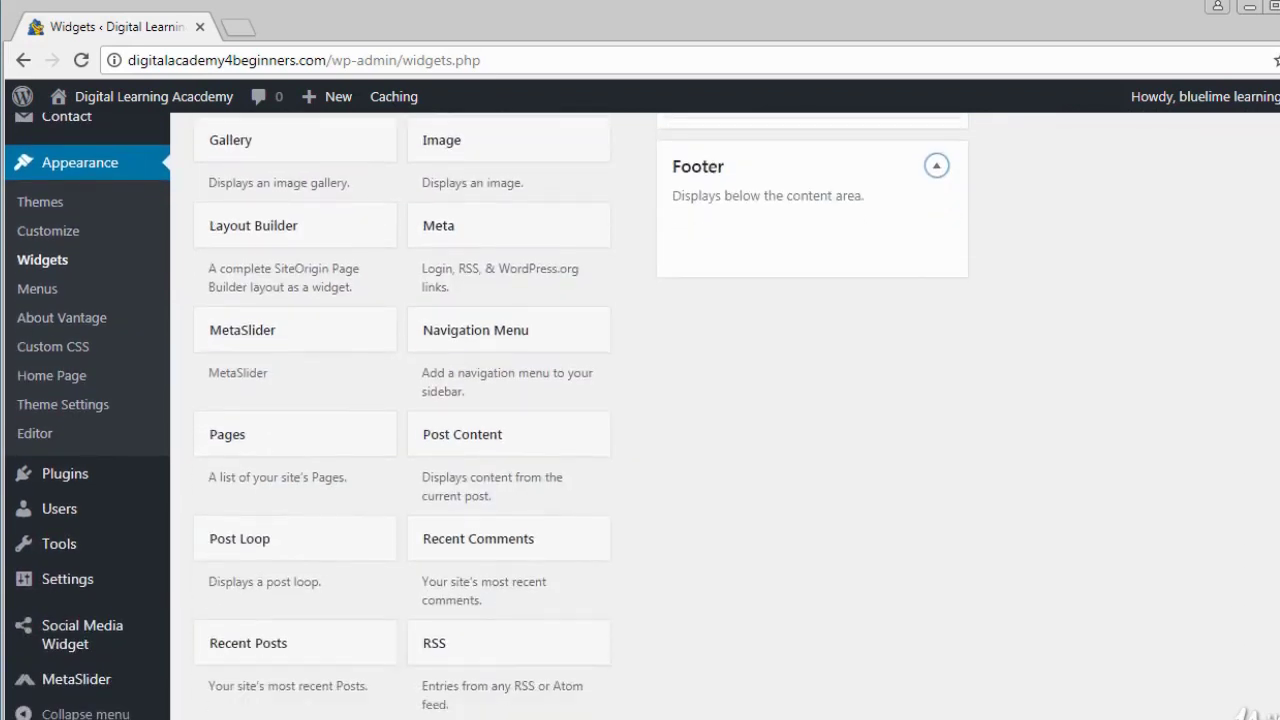
{"action": "scroll", "coordinate": [640, 416], "scroll_direction": "down", "scroll_amount": 3}
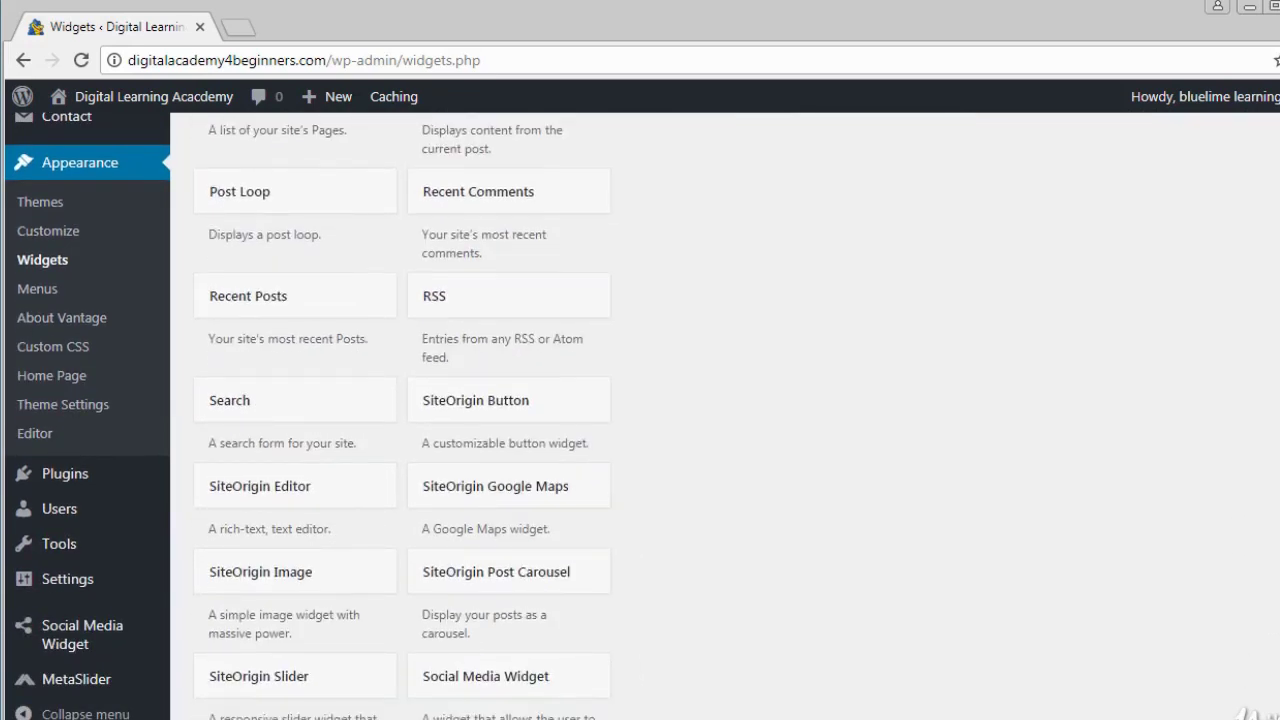
{"action": "scroll", "coordinate": [403, 416], "scroll_direction": "down", "scroll_amount": 2}
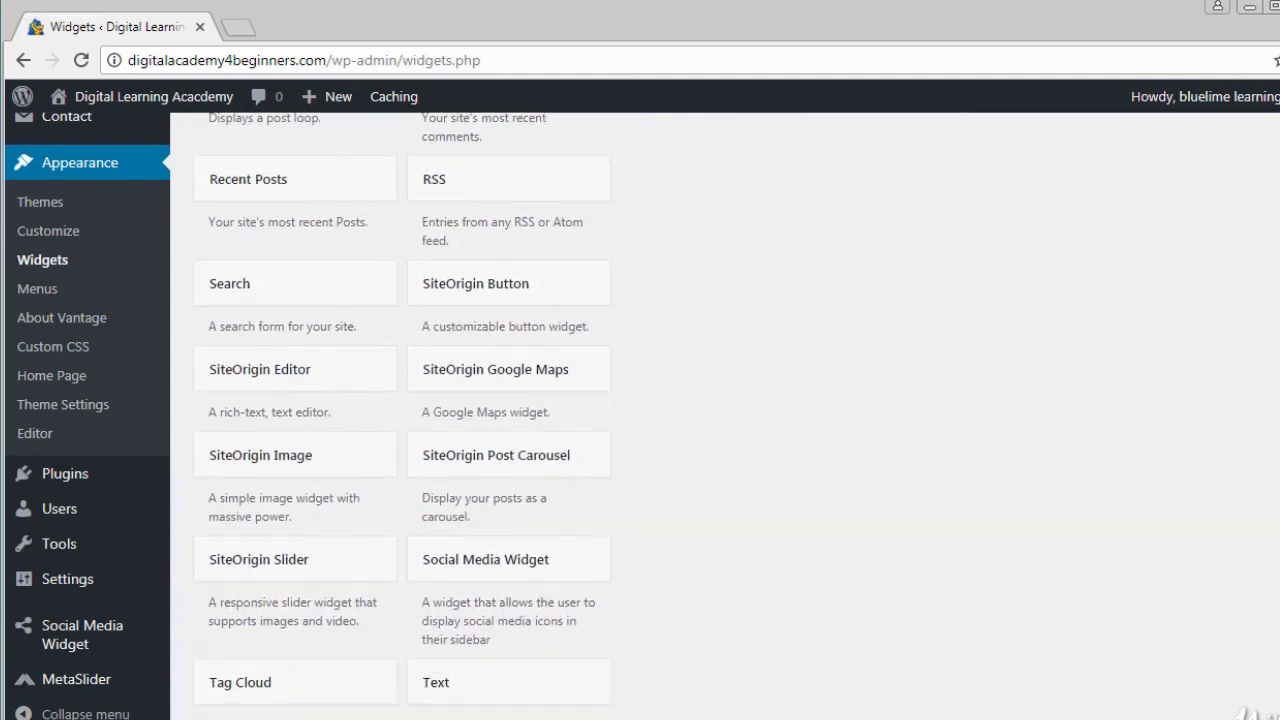
{"action": "left_click_drag", "start_coordinate": [569, 567], "coordinate": [838, 680]}
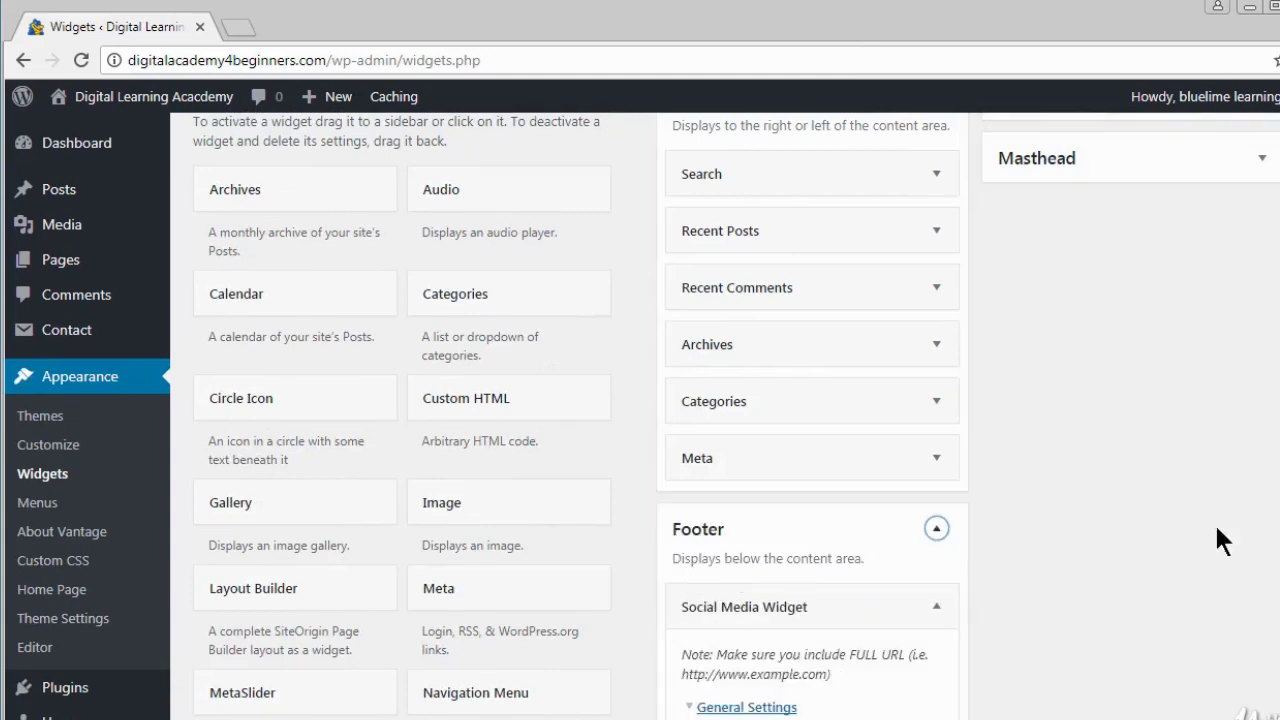
{"action": "scroll", "coordinate": [642, 416], "scroll_direction": "down", "scroll_amount": 2}
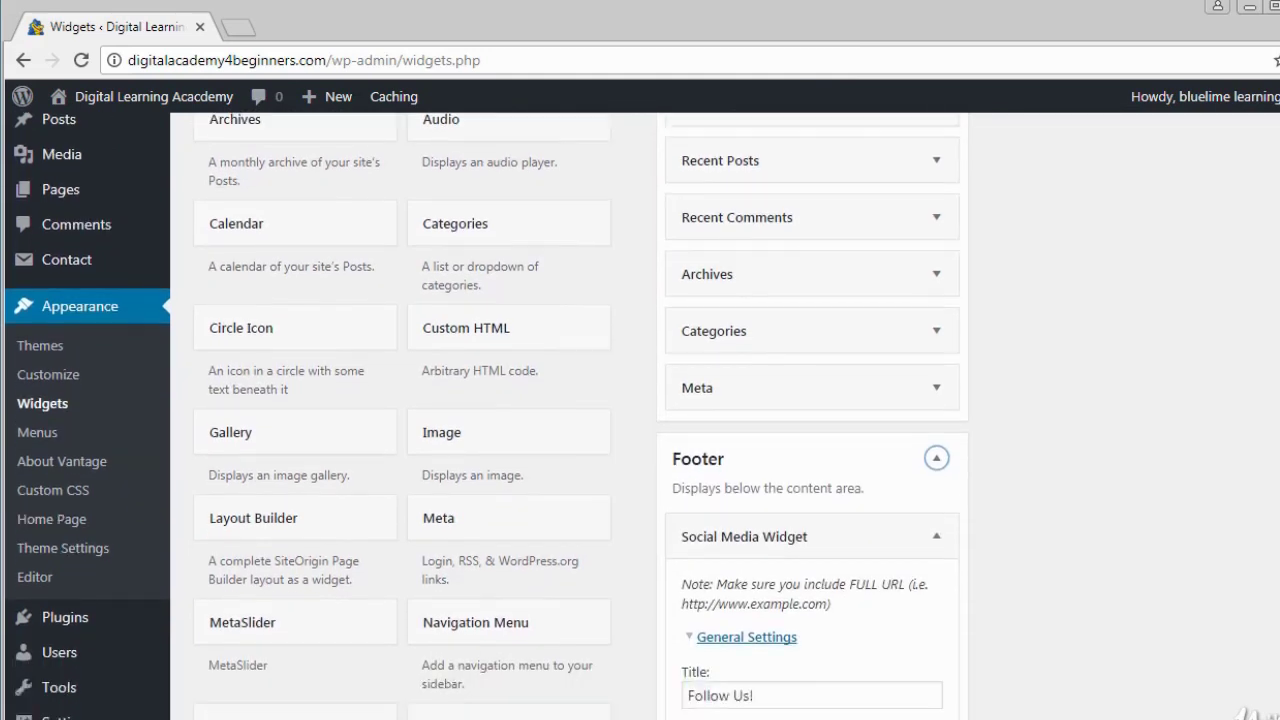
{"action": "scroll", "coordinate": [1262, 380], "scroll_direction": "down", "scroll_amount": 3}
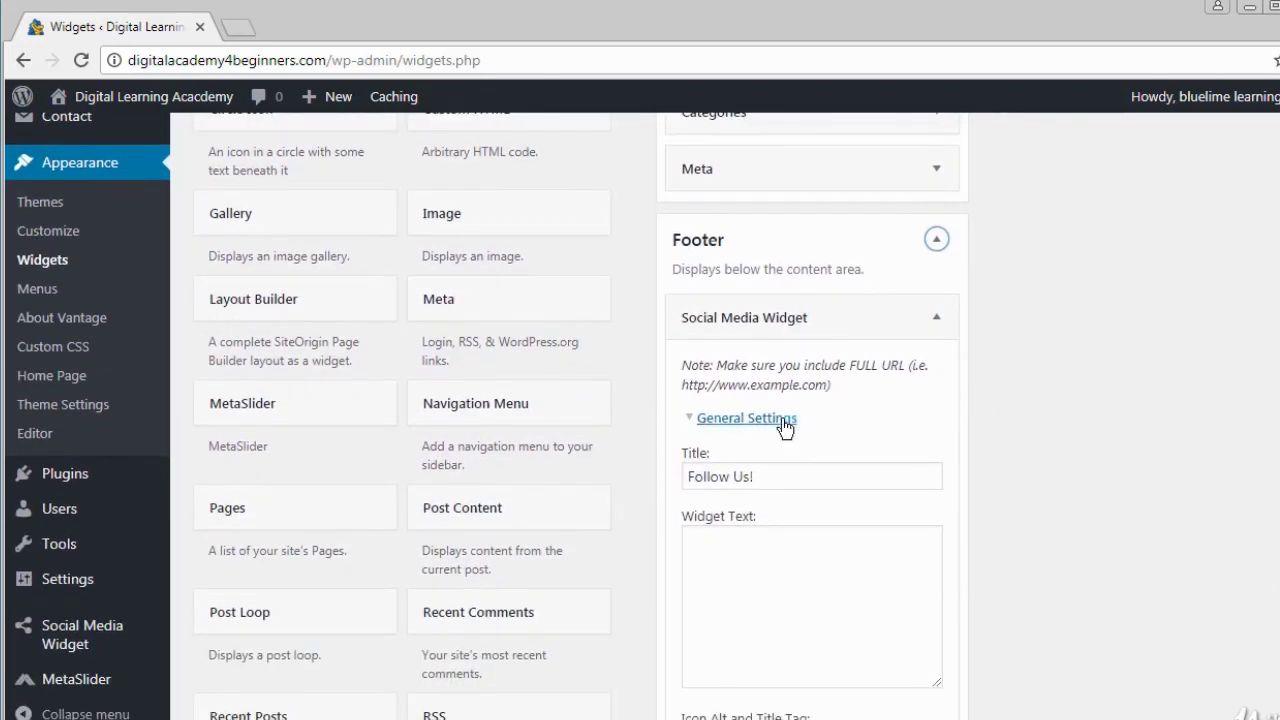
{"action": "left_click", "coordinate": [770, 423]}
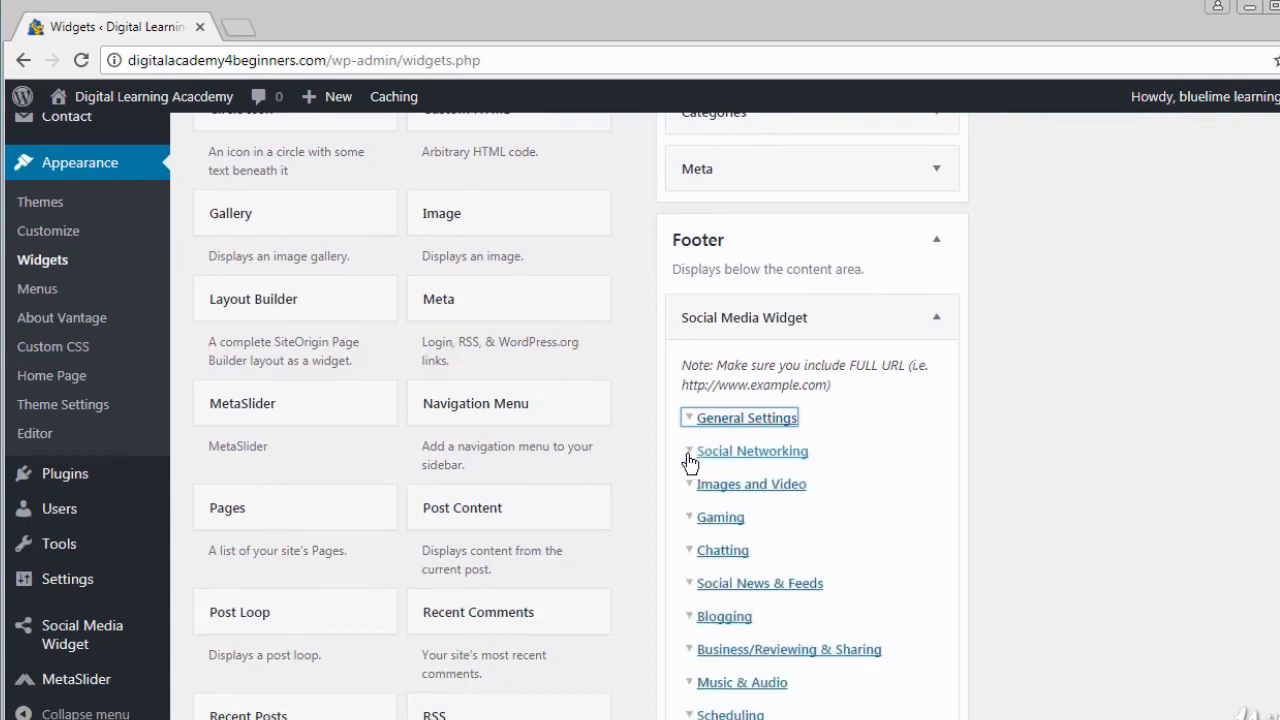
{"action": "left_click", "coordinate": [690, 458]}
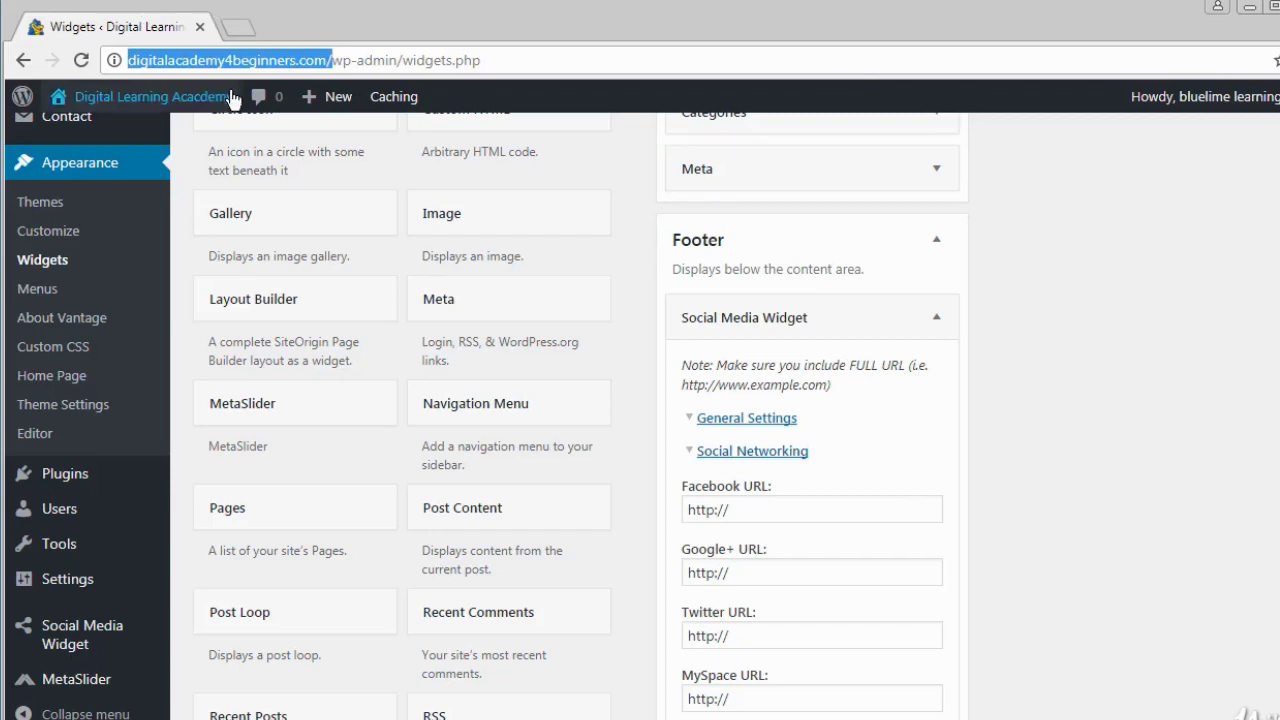
{"action": "right_click", "coordinate": [277, 54]}
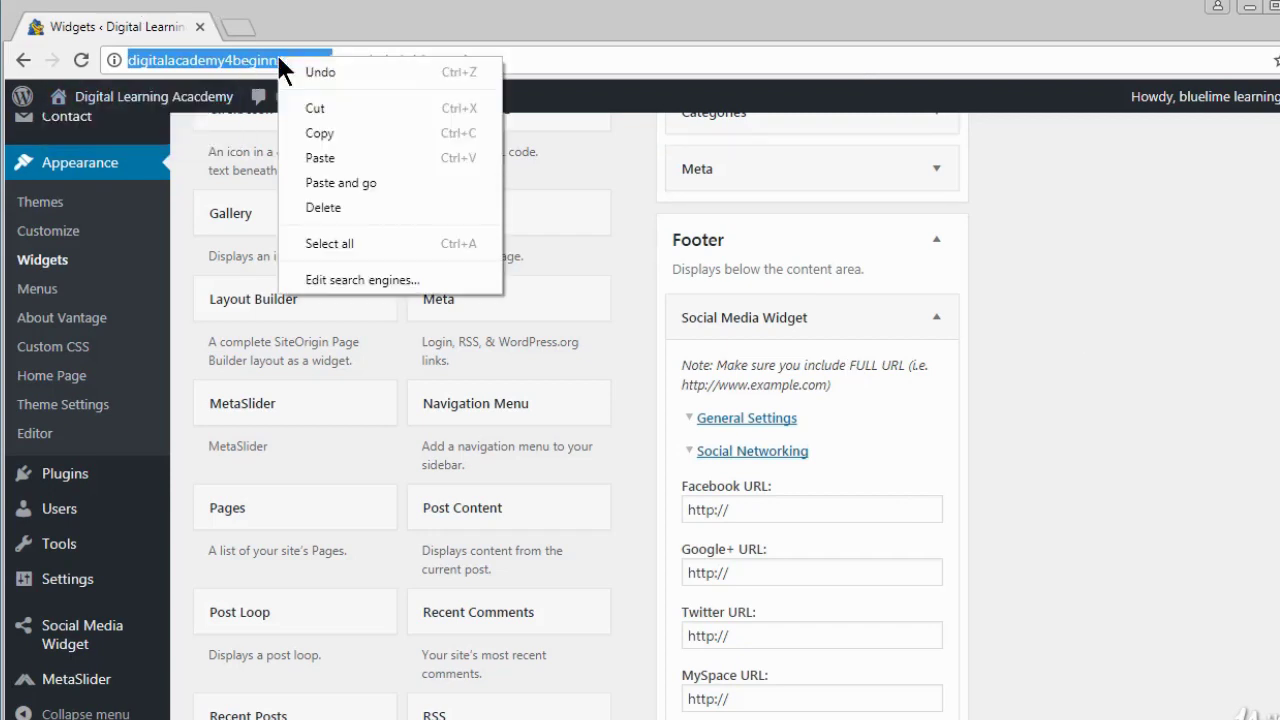
{"action": "left_click", "coordinate": [330, 134]}
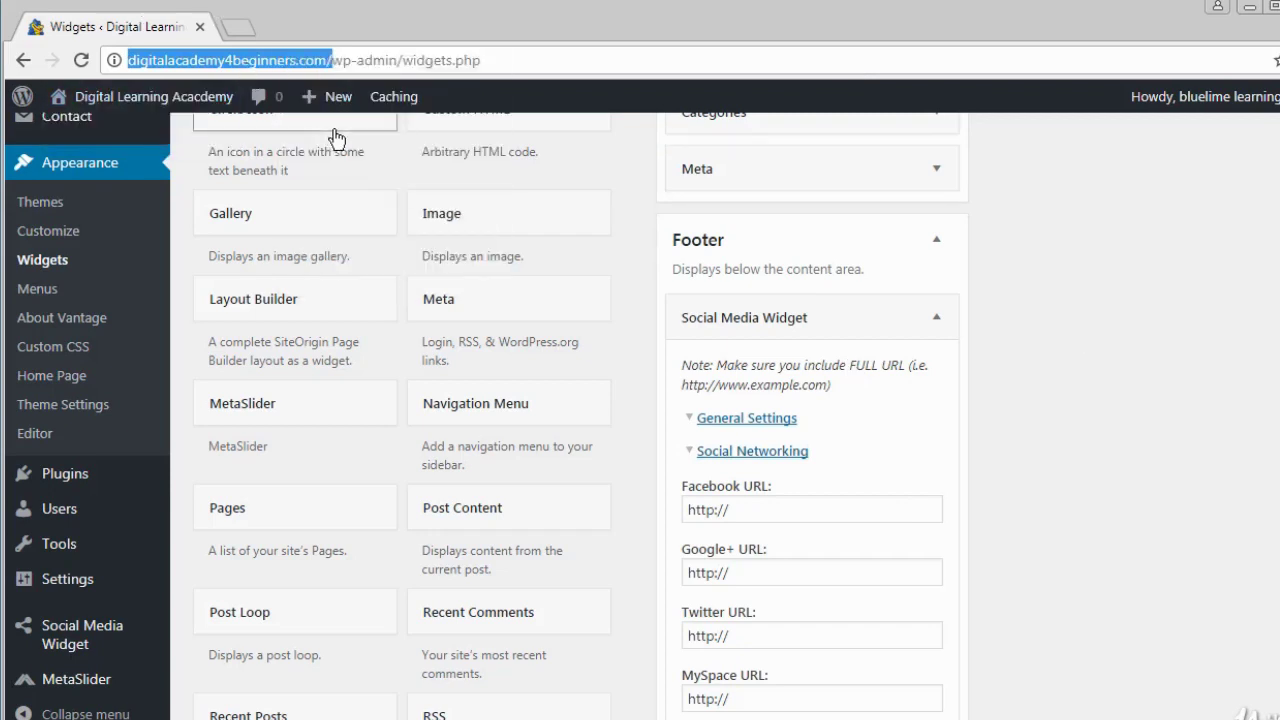
{"action": "triple_click", "coordinate": [762, 514]}
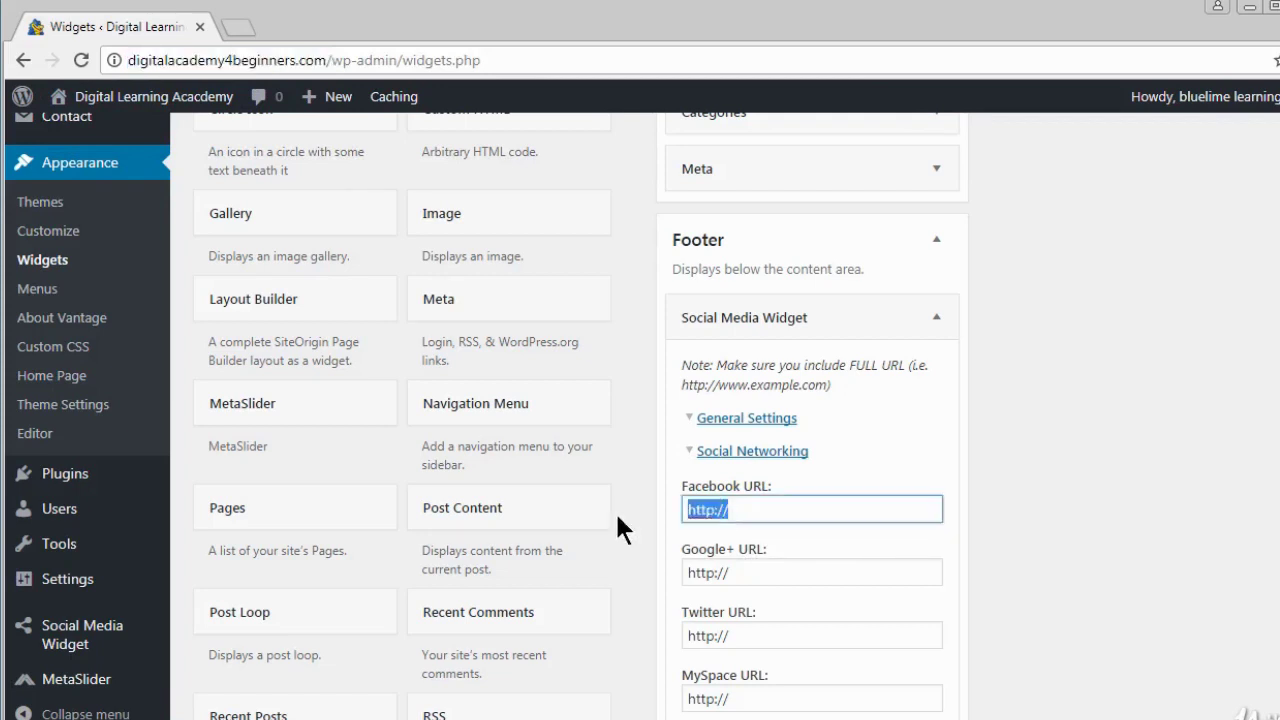
{"action": "key", "text": "BackSpace"}
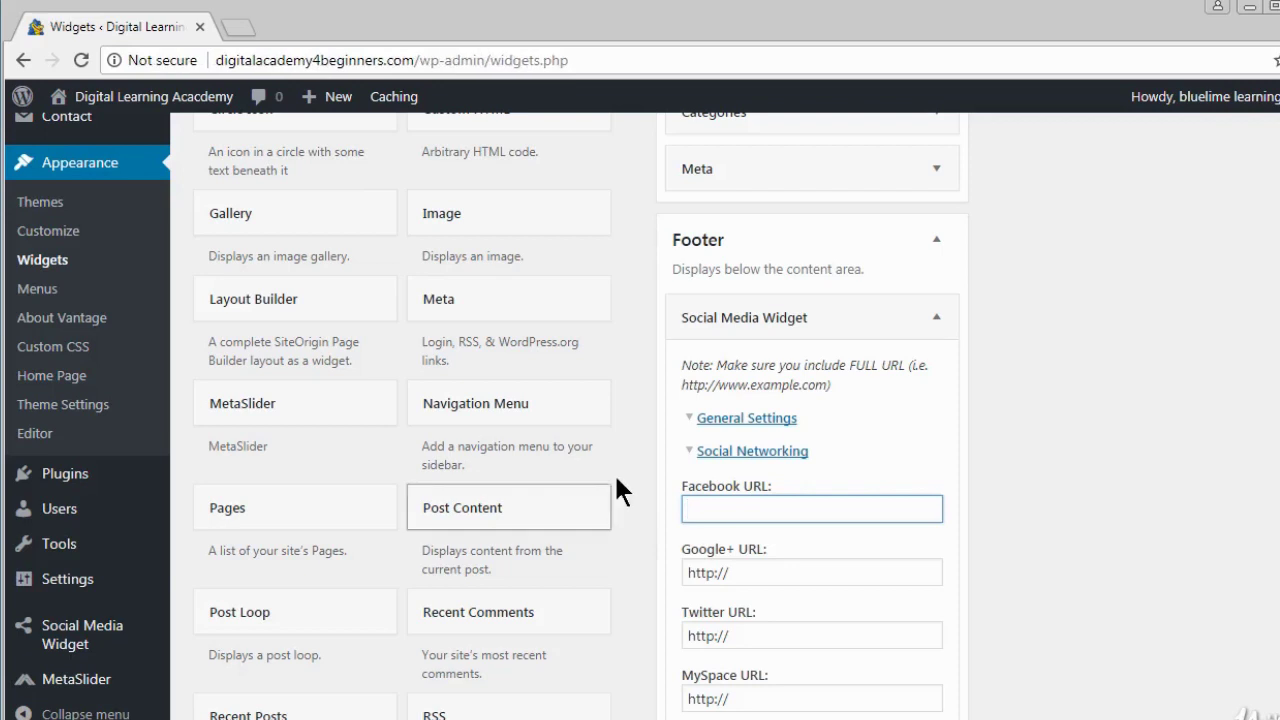
{"action": "right_click", "coordinate": [710, 510]}
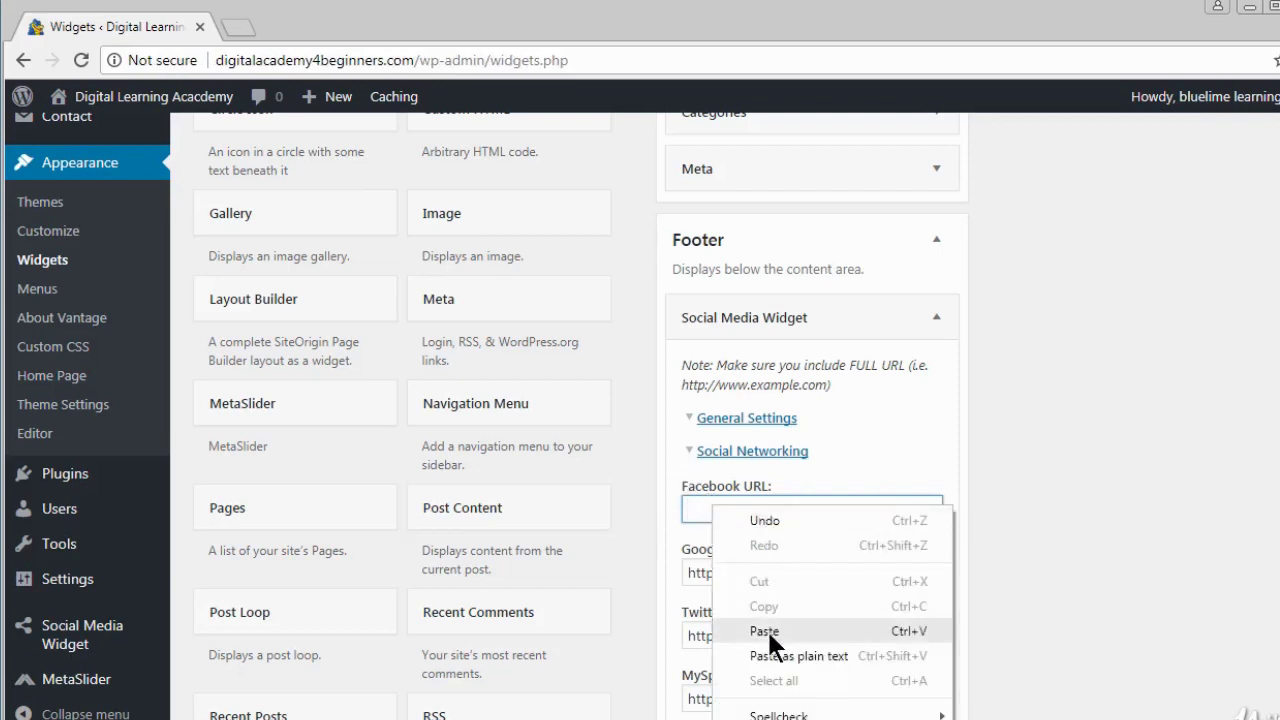
{"action": "left_click", "coordinate": [767, 629]}
{"action": "left_click", "coordinate": [779, 570]}
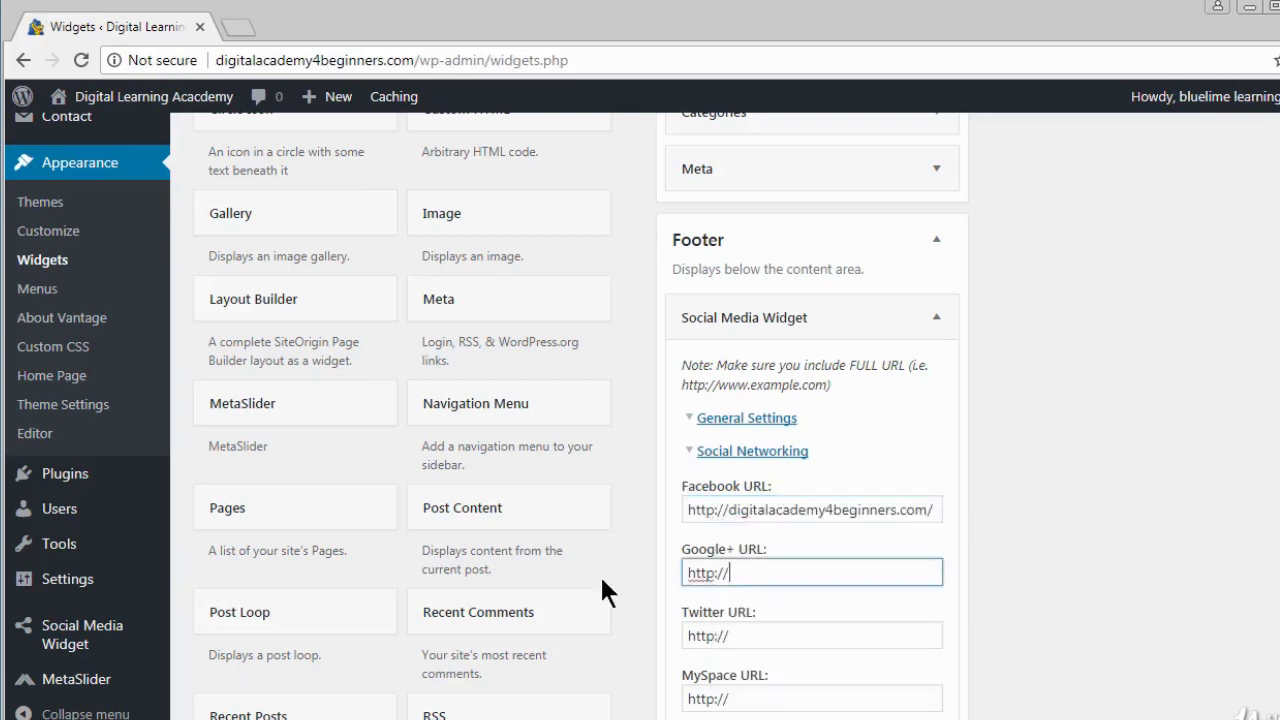
{"action": "key", "text": "ctrl+a"}
{"action": "key", "text": "BackSpace"}
{"action": "right_click", "coordinate": [752, 576]}
{"action": "left_click", "coordinate": [821, 410]}
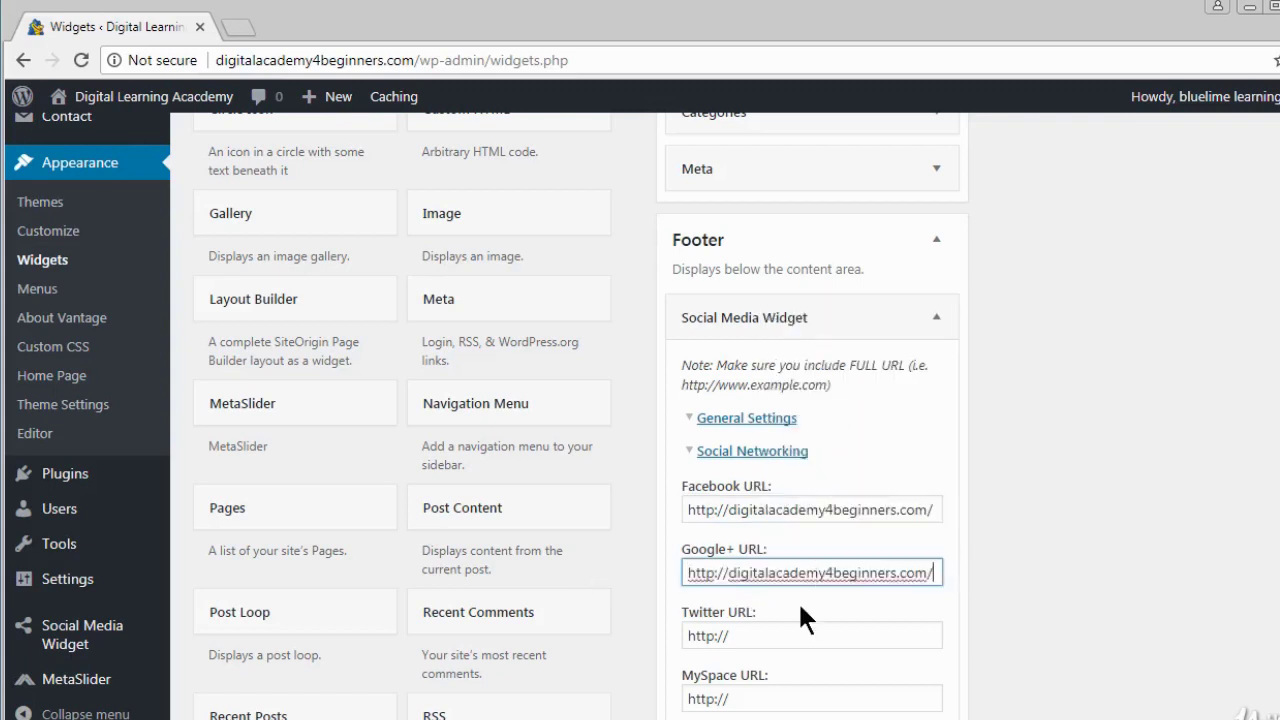
{"action": "left_click", "coordinate": [774, 635]}
{"action": "key", "text": "ctrl+a"}
{"action": "key", "text": "BackSpace"}
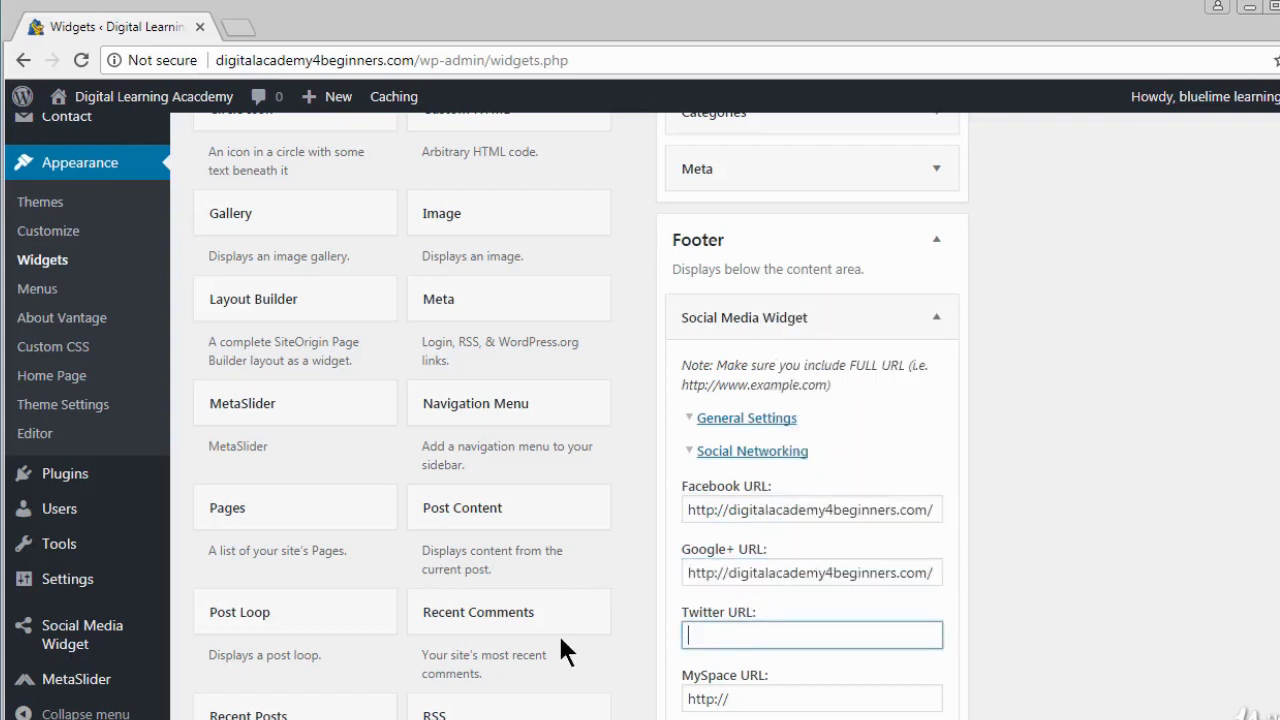
{"action": "right_click", "coordinate": [719, 636]}
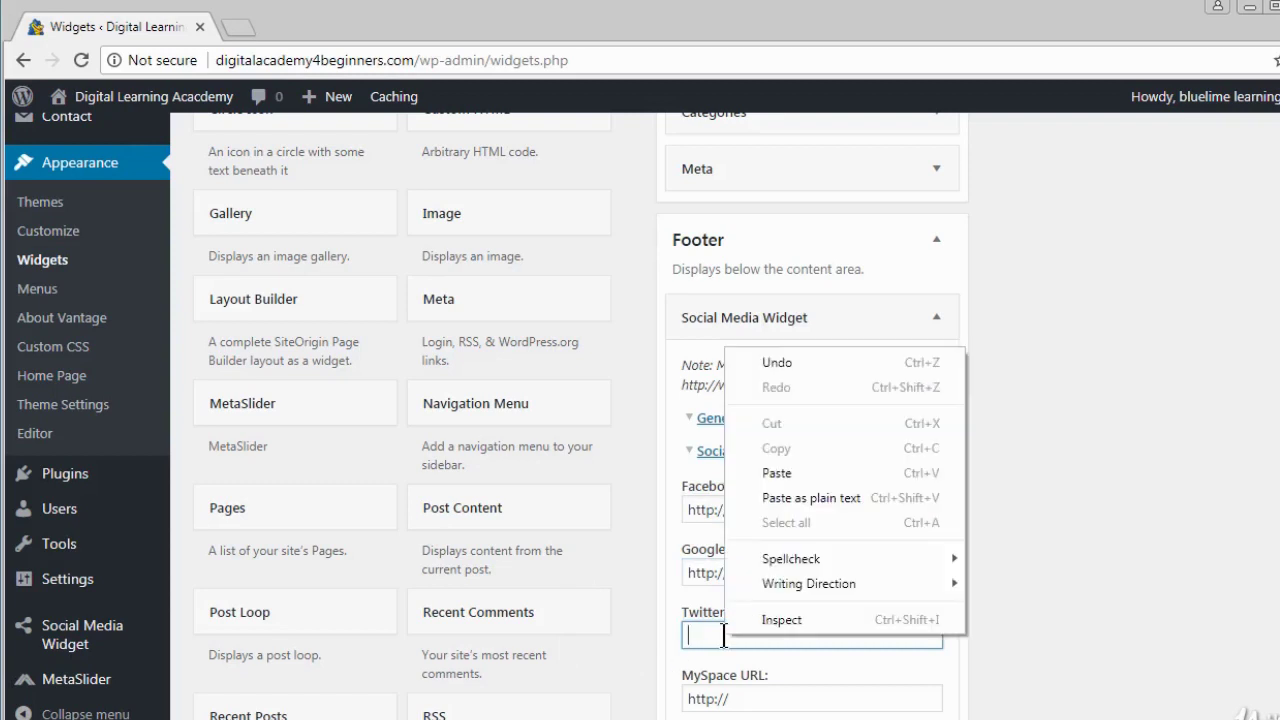
{"action": "left_click", "coordinate": [789, 474]}
- Dismiss the Black Studio TinyMCE Widget notice and expand the Images and Video settings of the footer's Social Media Widget
{"action": "scroll", "coordinate": [640, 416], "scroll_direction": "down", "scroll_amount": 4}
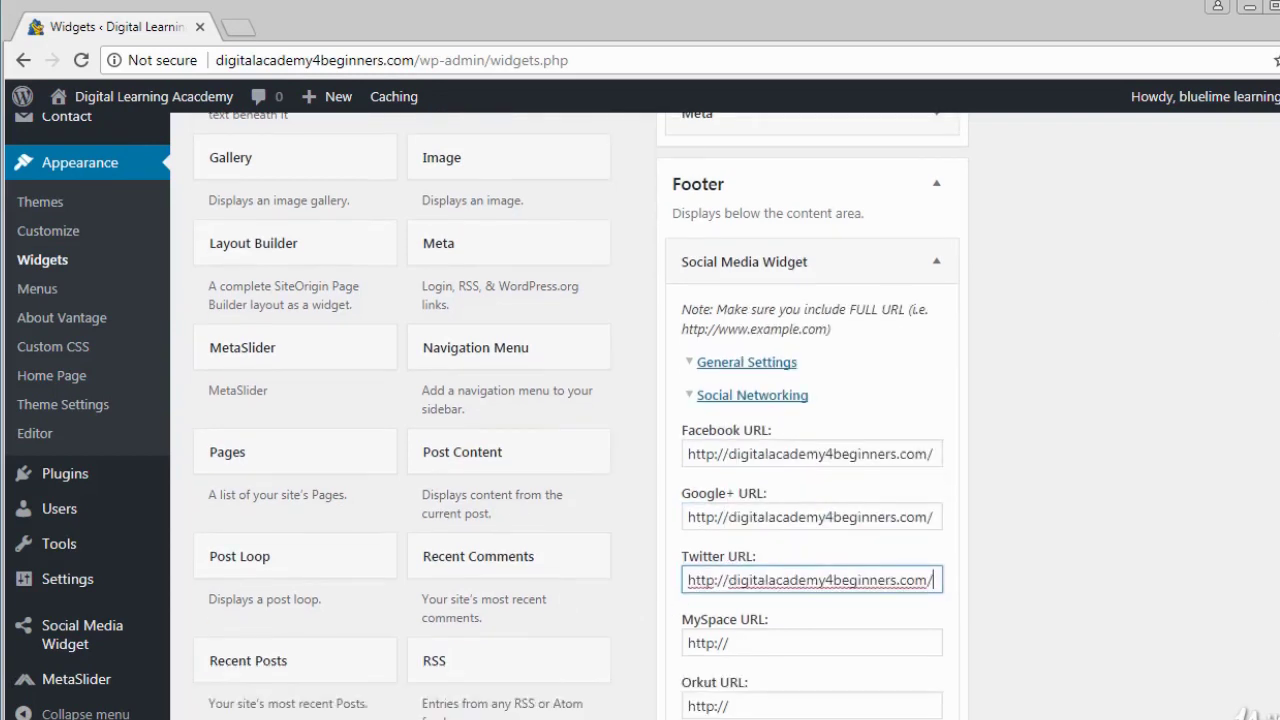
{"action": "scroll", "coordinate": [640, 416], "scroll_direction": "down", "scroll_amount": 2}
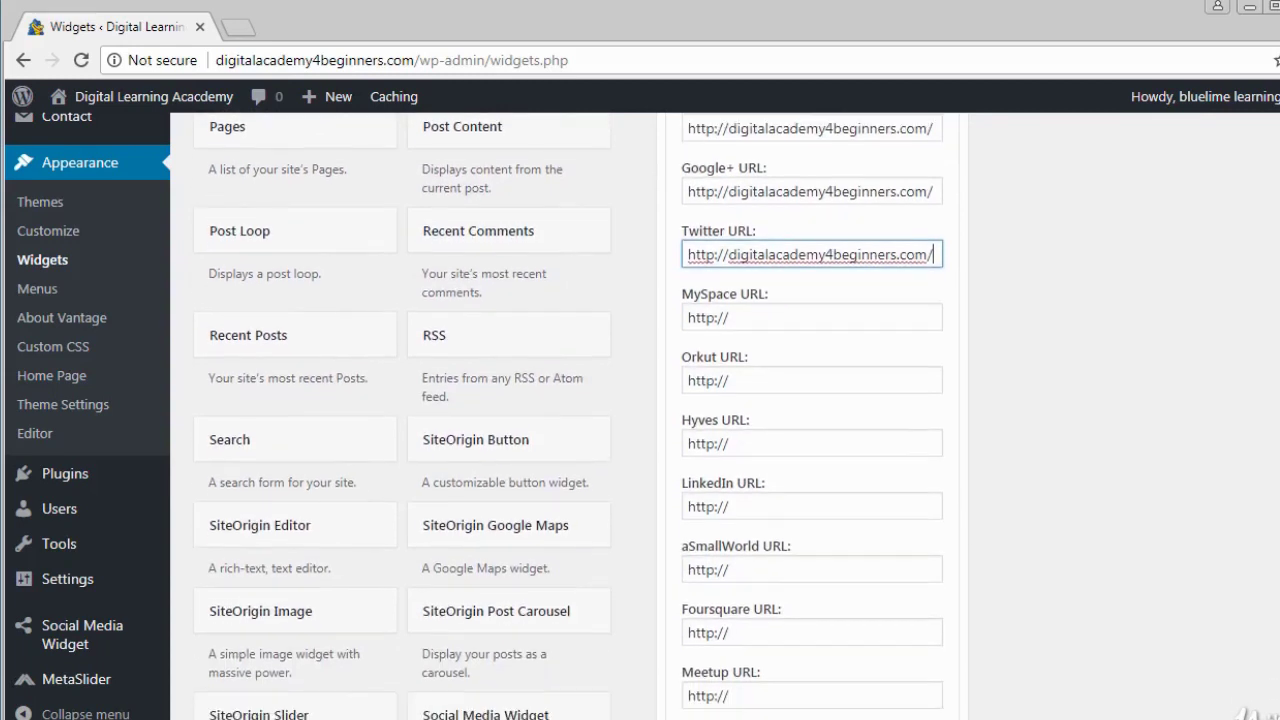
{"action": "scroll", "coordinate": [640, 416], "scroll_direction": "down", "scroll_amount": 4}
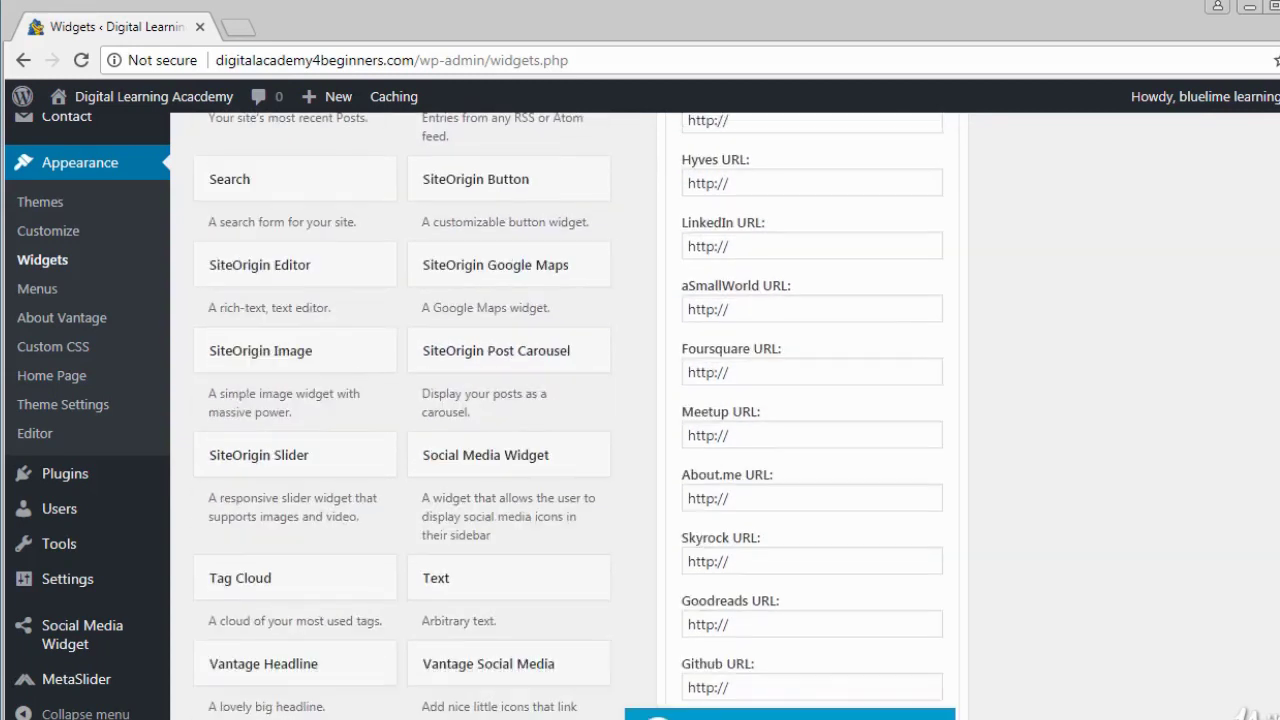
{"action": "scroll", "coordinate": [900, 485], "scroll_direction": "down", "scroll_amount": 3}
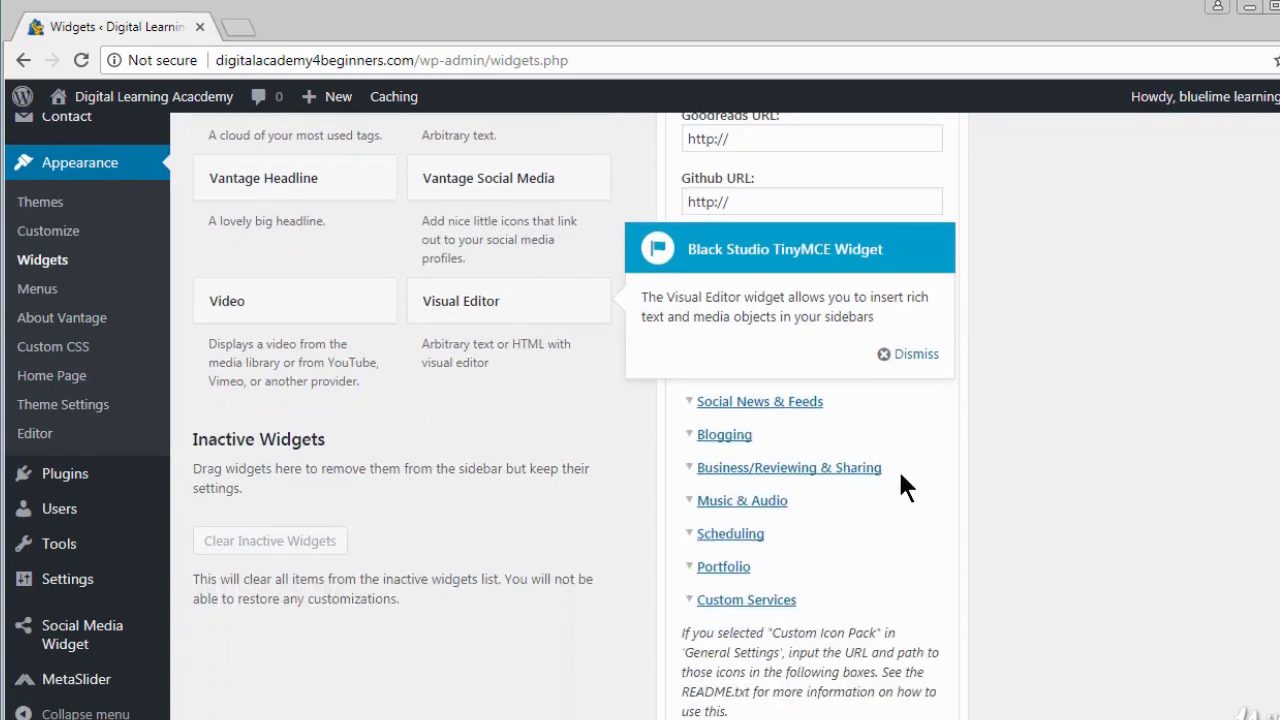
{"action": "left_click", "coordinate": [884, 354]}
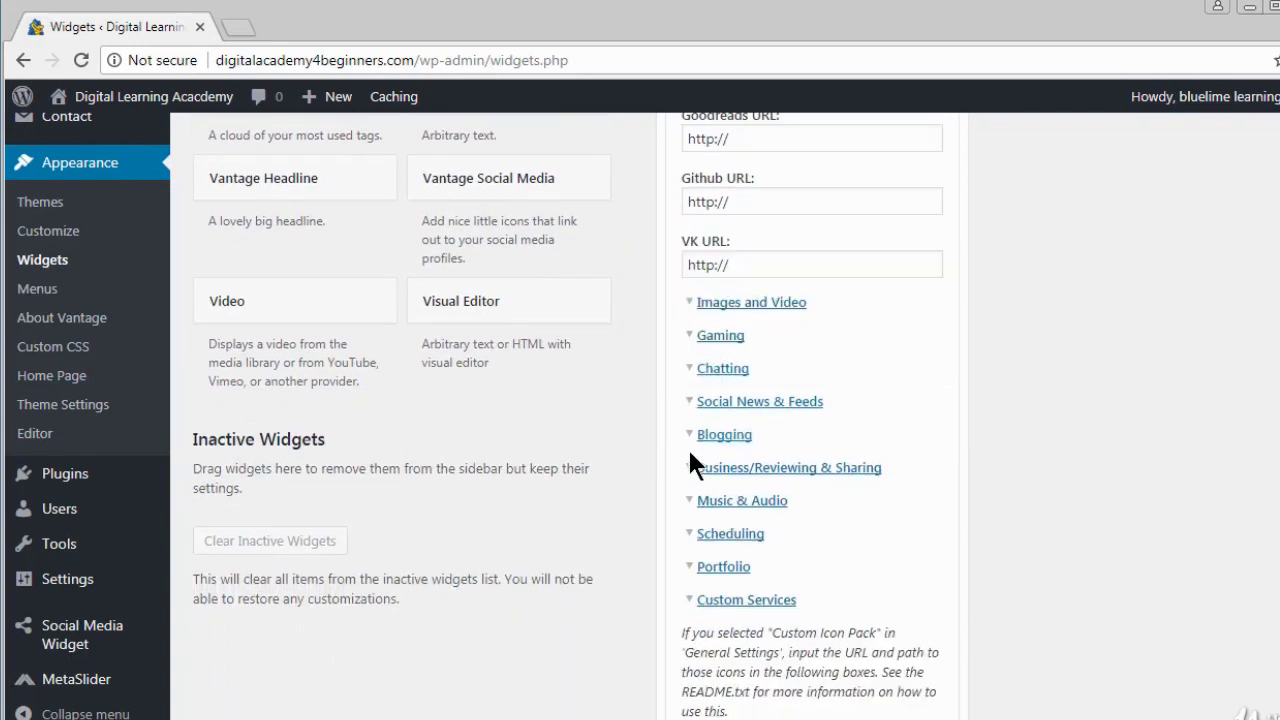
{"action": "left_click", "coordinate": [692, 304]}
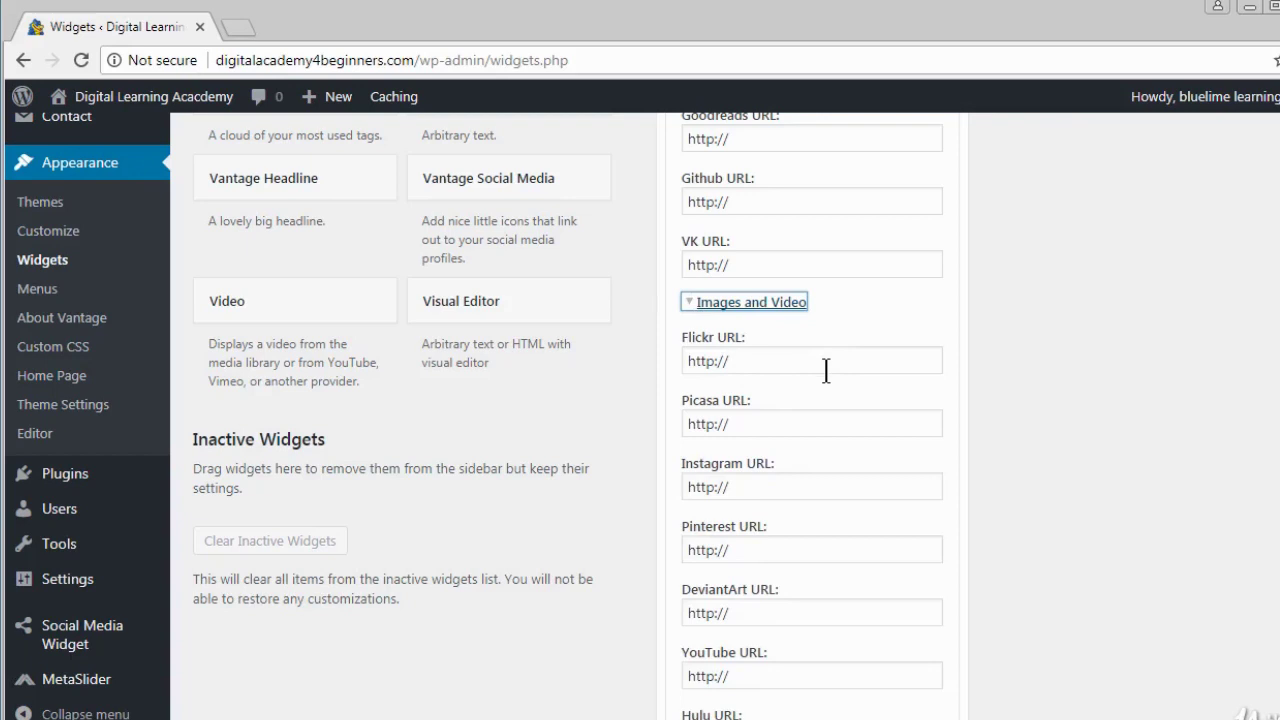
{"action": "left_click", "coordinate": [750, 487]}
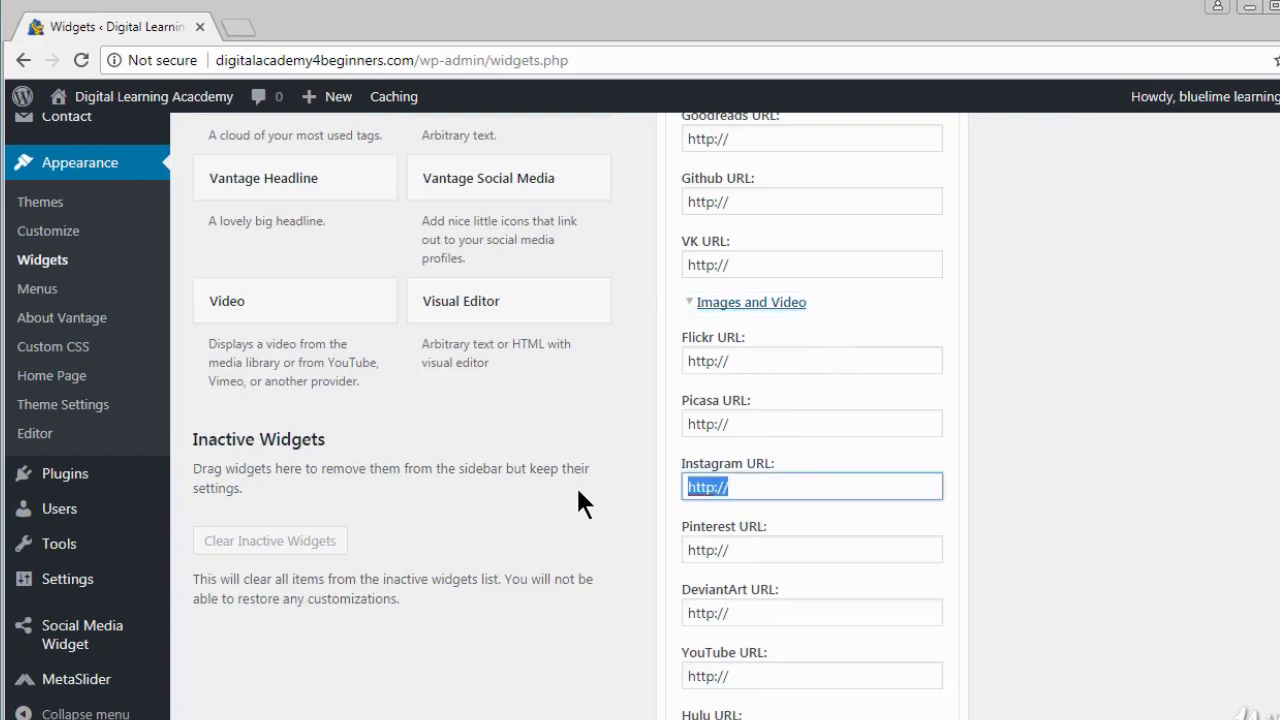
{"action": "key", "text": "BackSpace"}
{"action": "right_click", "coordinate": [749, 492]}
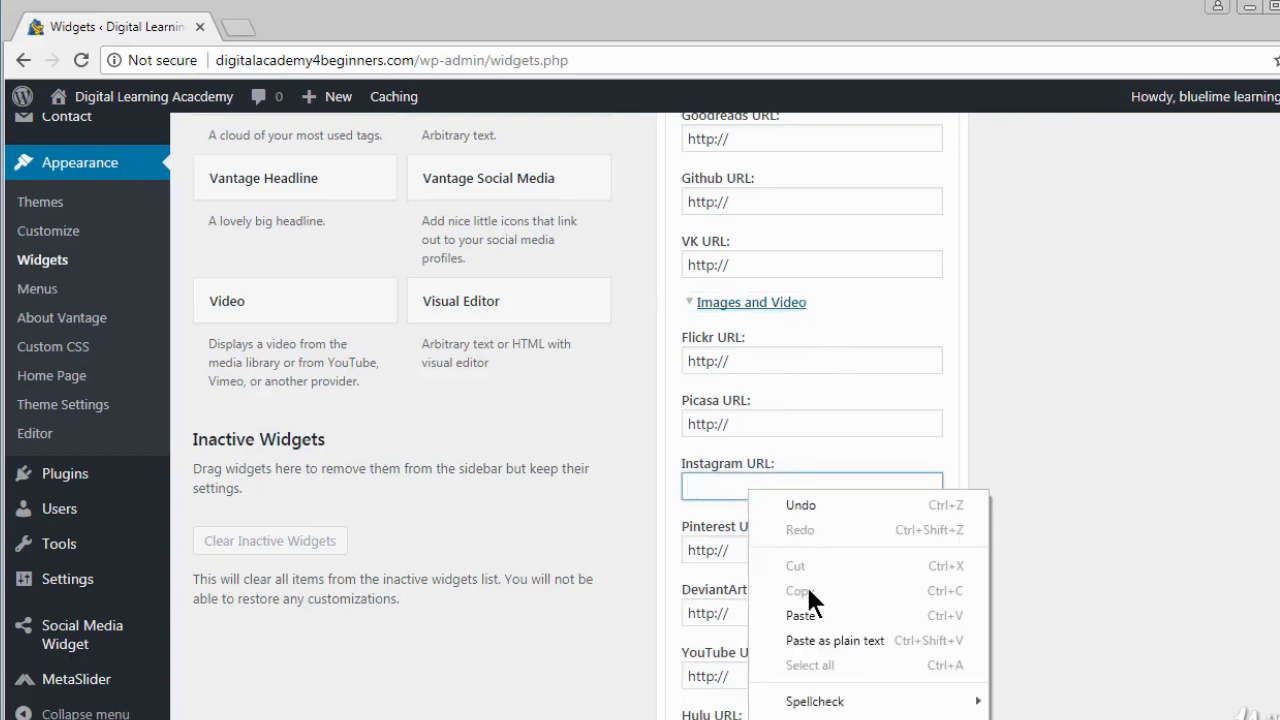
{"action": "left_click", "coordinate": [803, 614]}
{"action": "key", "text": "Tab"}
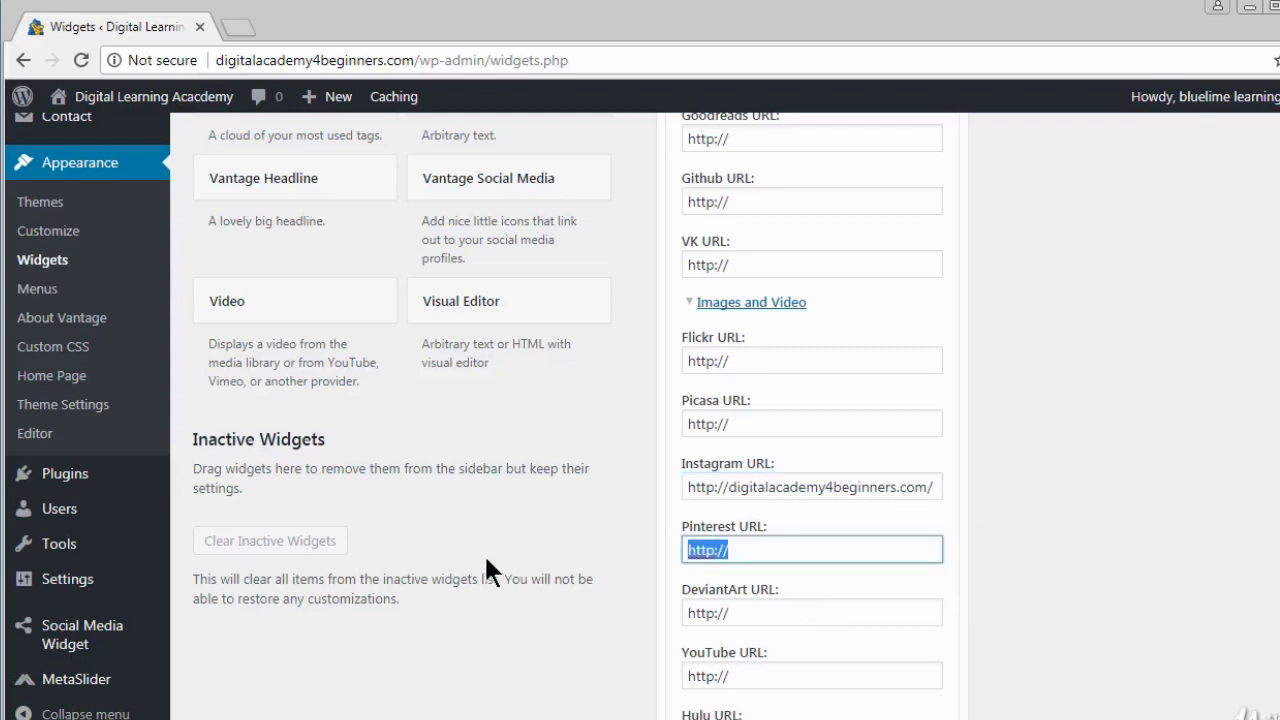
{"action": "key", "text": "BackSpace"}
{"action": "right_click", "coordinate": [705, 549]}
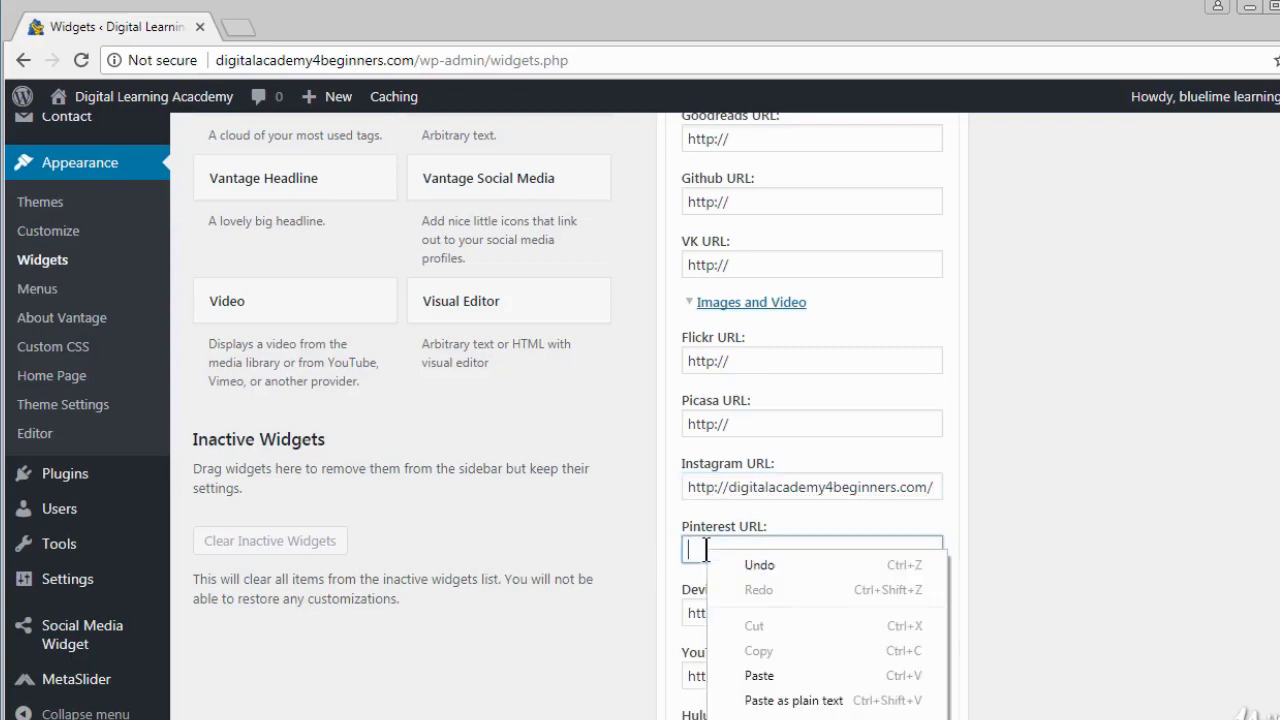
{"action": "left_click", "coordinate": [759, 676]}
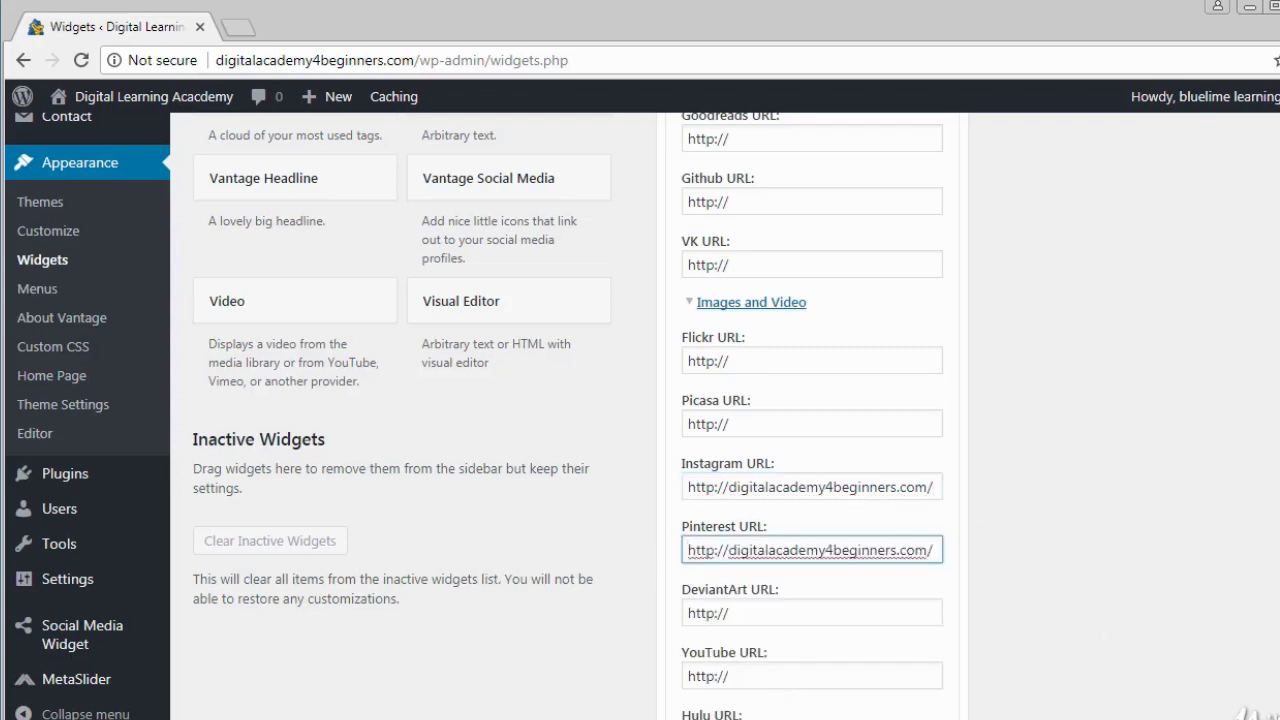
{"action": "scroll", "coordinate": [810, 410], "scroll_direction": "down", "scroll_amount": 1}
{"action": "scroll", "coordinate": [810, 410], "scroll_direction": "down", "scroll_amount": 3}
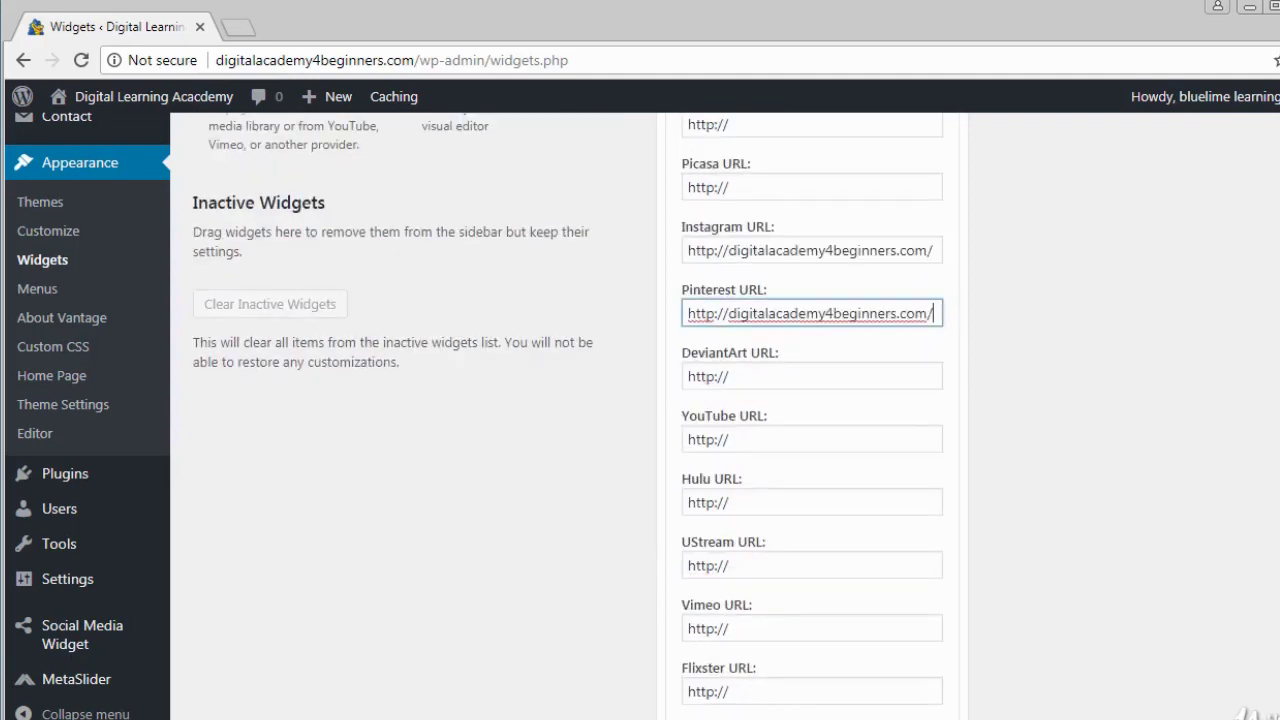
{"action": "triple_click", "coordinate": [774, 440]}
{"action": "key", "text": "BackSpace"}
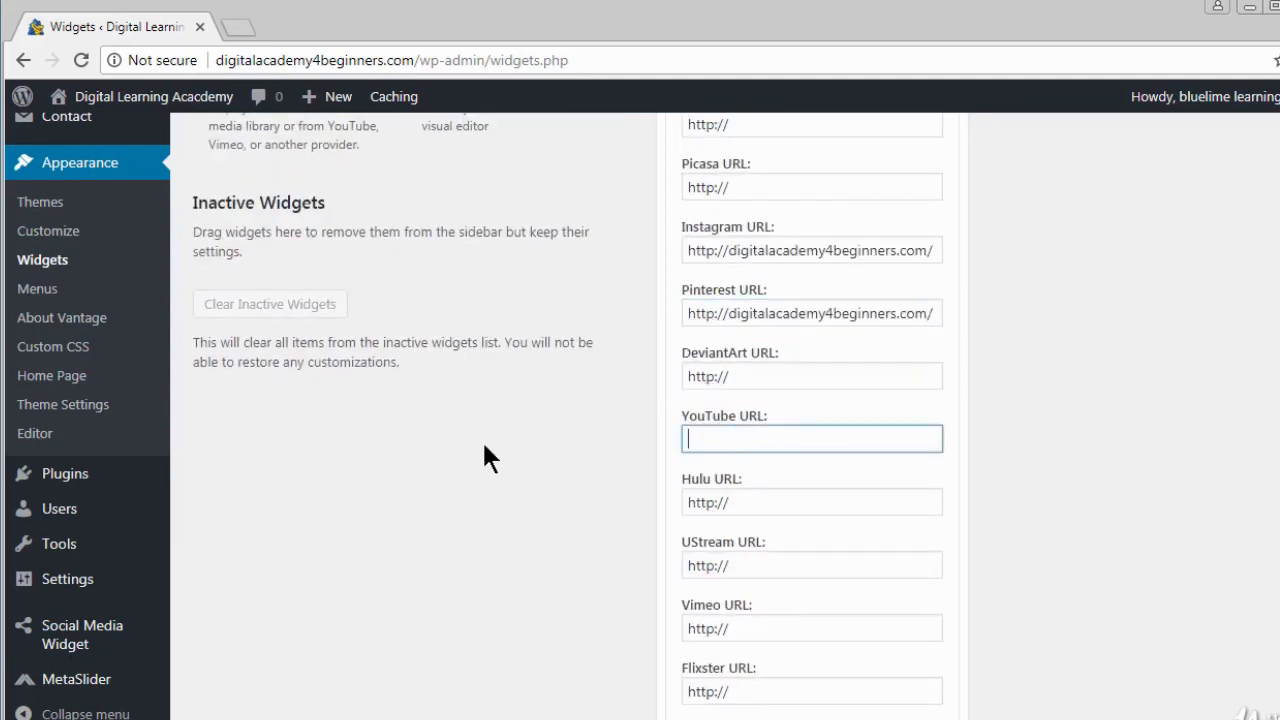
{"action": "right_click", "coordinate": [752, 440]}
{"action": "left_click", "coordinate": [808, 567]}
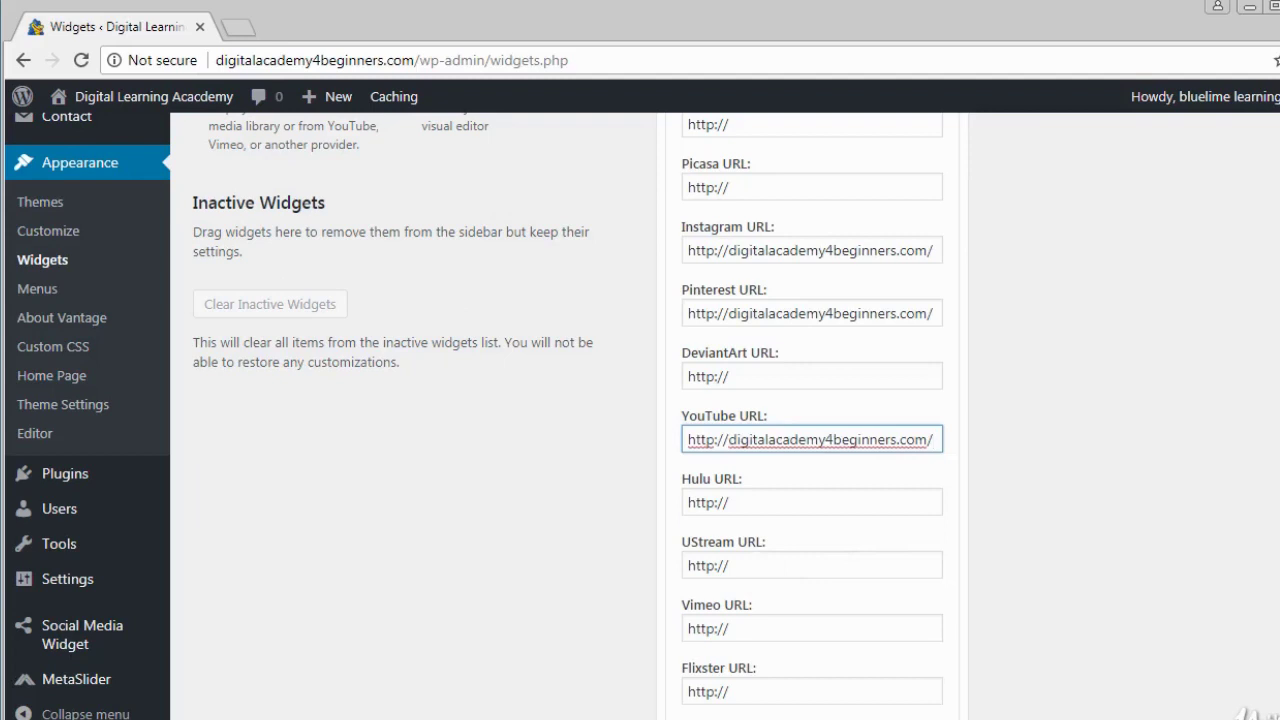
{"action": "scroll", "coordinate": [920, 648], "scroll_direction": "down", "scroll_amount": 10}
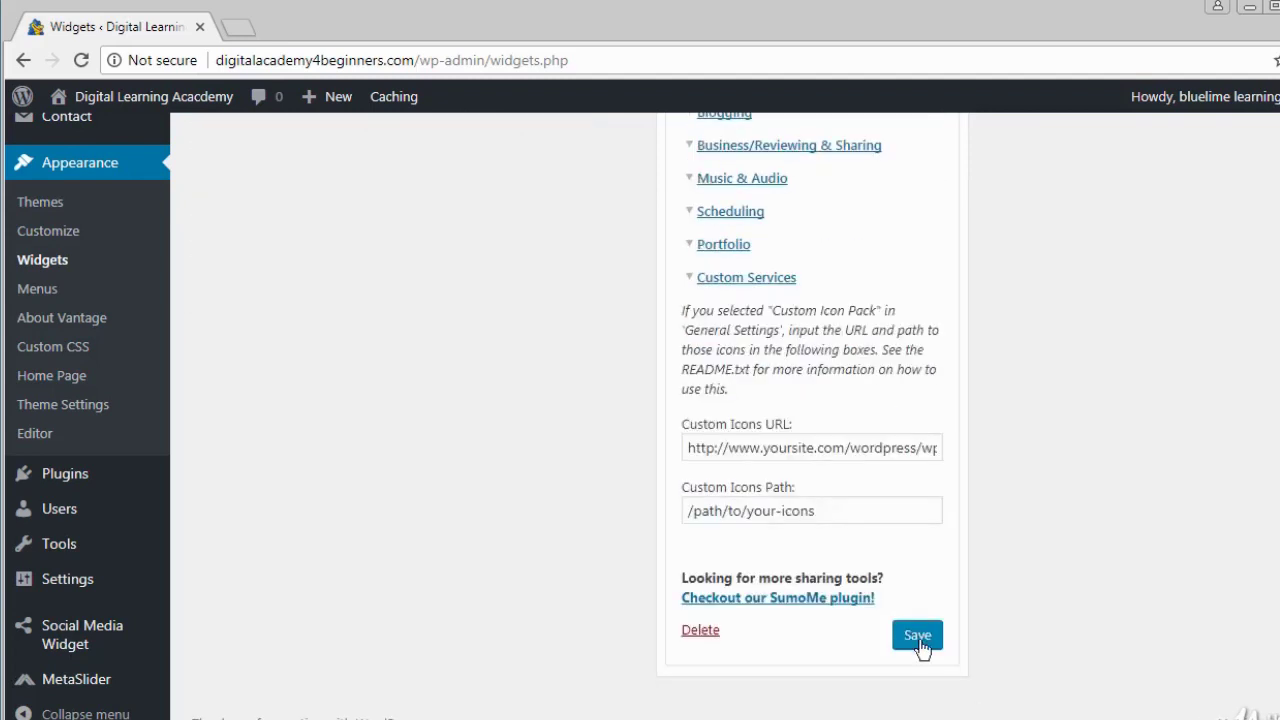
{"action": "left_click", "coordinate": [914, 639]}
- Review the saved widget's general settings and the ordered list of social media icons with their title, alt and target options
{"action": "scroll", "coordinate": [725, 416], "scroll_direction": "up", "scroll_amount": 15}
{"action": "scroll", "coordinate": [725, 416], "scroll_direction": "down", "scroll_amount": 5}
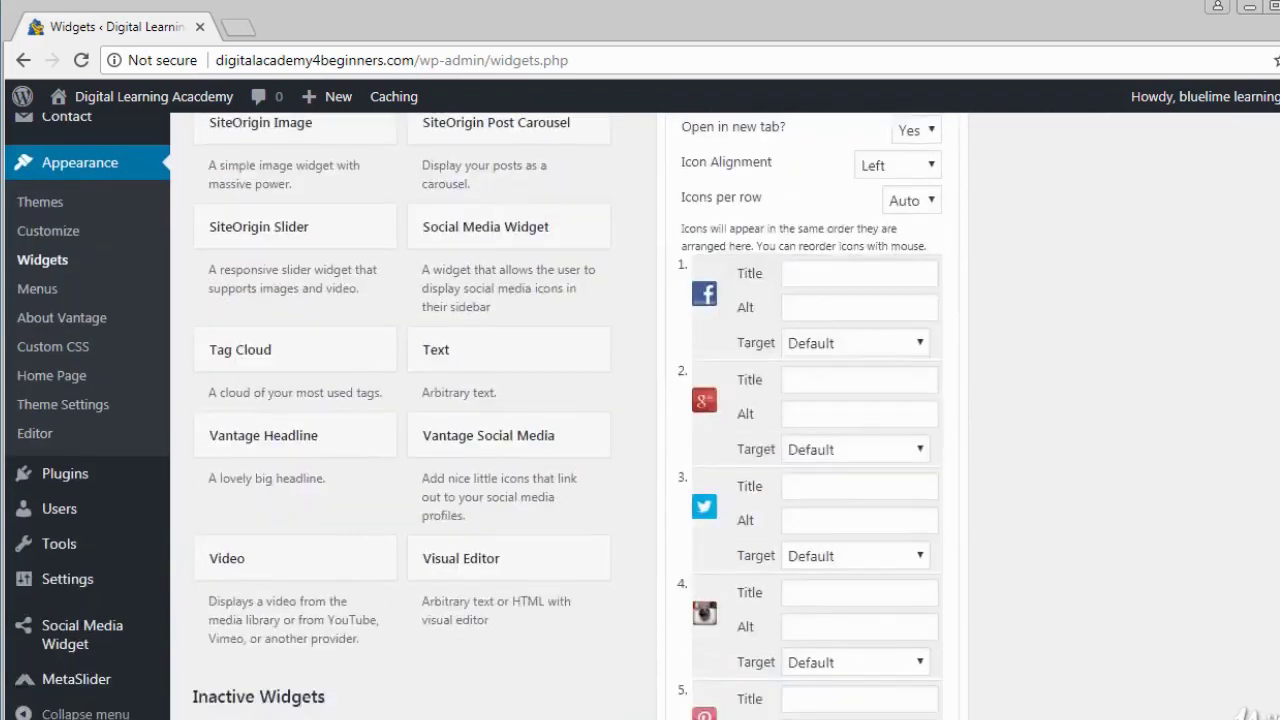
{"action": "scroll", "coordinate": [725, 416], "scroll_direction": "up", "scroll_amount": 14}
{"action": "scroll", "coordinate": [725, 416], "scroll_direction": "down", "scroll_amount": 10}
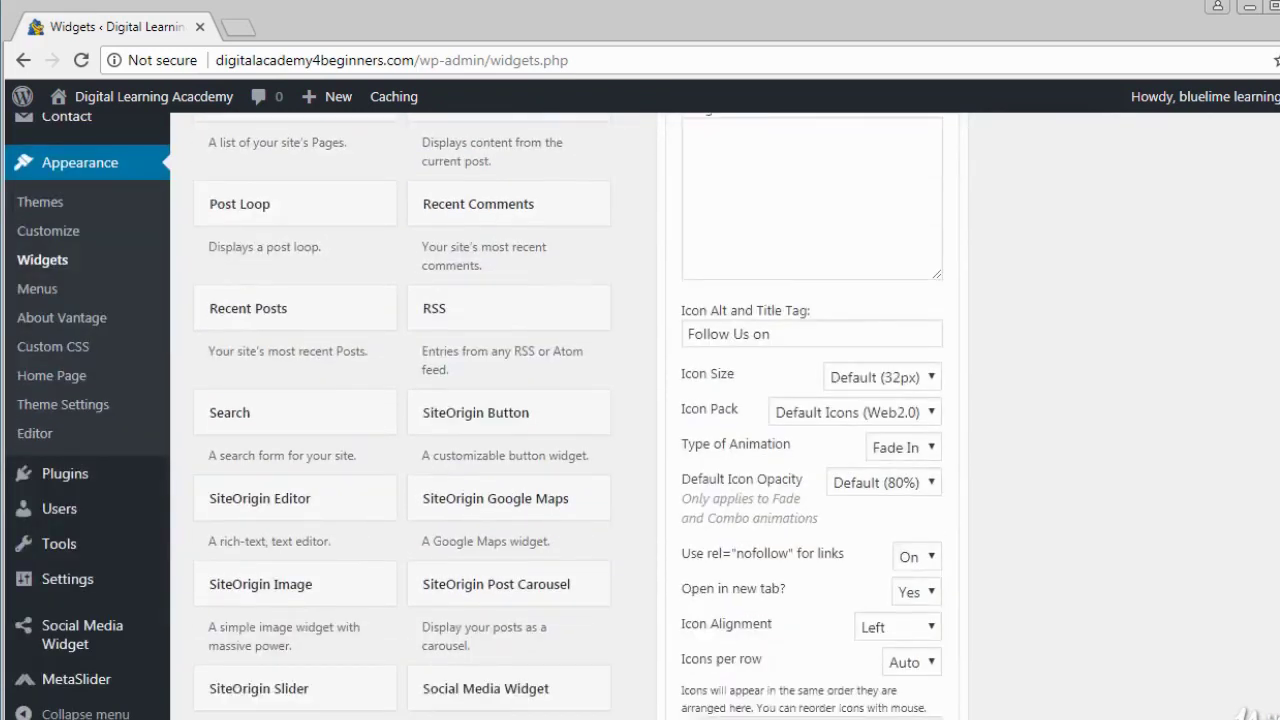
{"action": "scroll", "coordinate": [569, 416], "scroll_direction": "down", "scroll_amount": 6}
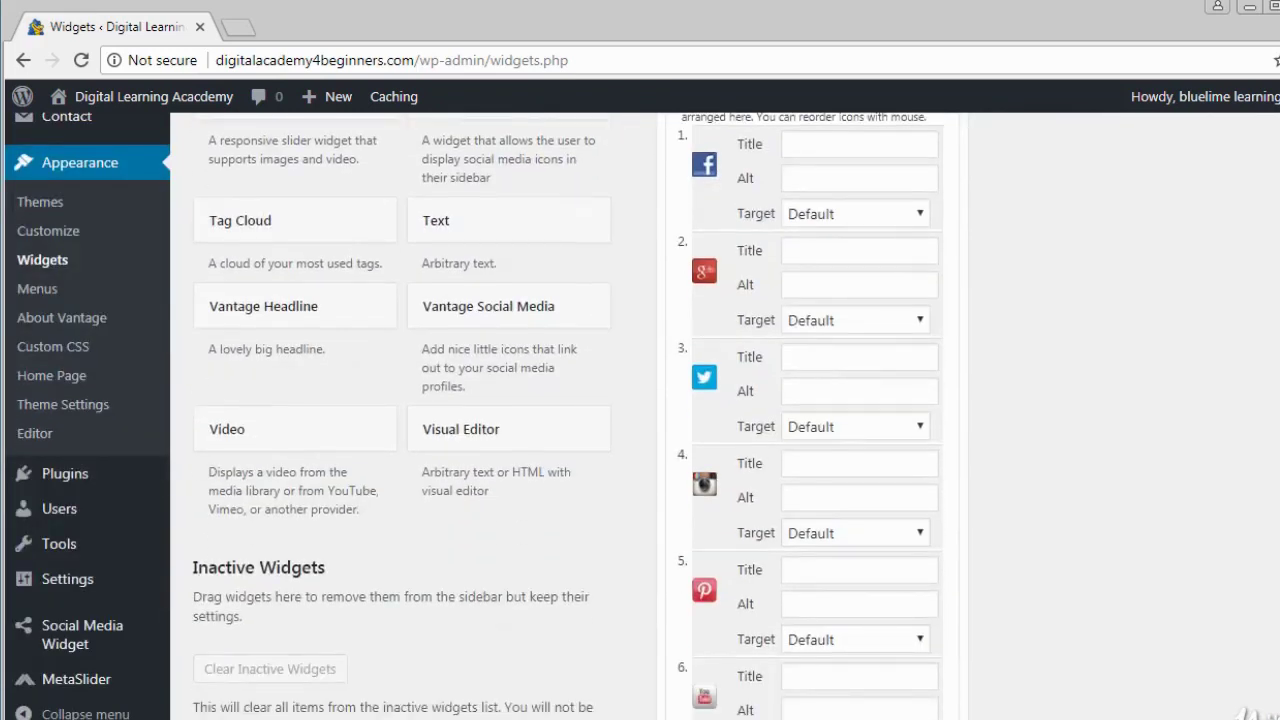
{"action": "scroll", "coordinate": [569, 416], "scroll_direction": "down", "scroll_amount": 1}
{"action": "scroll", "coordinate": [569, 416], "scroll_direction": "up", "scroll_amount": 1}
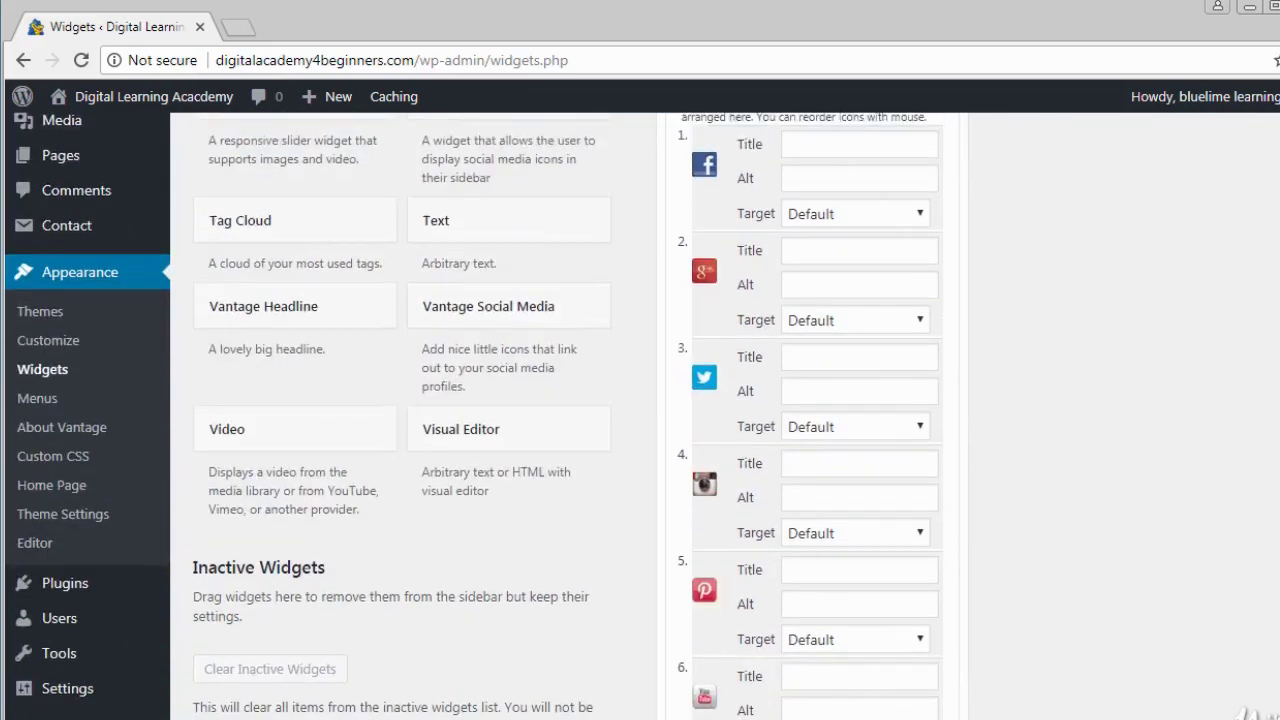
{"action": "scroll", "coordinate": [569, 416], "scroll_direction": "up", "scroll_amount": 3}
{"action": "scroll", "coordinate": [1257, 143], "scroll_direction": "up", "scroll_amount": 10}
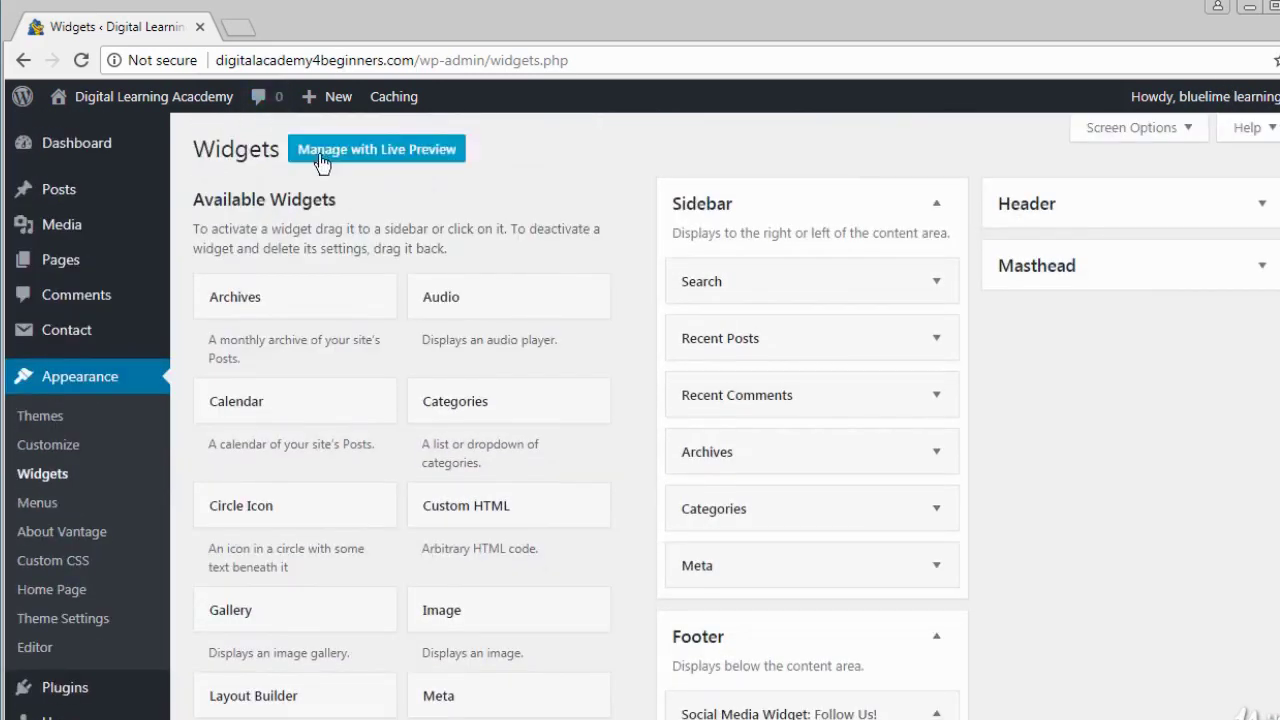
- Visit the live home page to check the social media icons in its footer, and open the Sample Page
{"action": "left_click", "coordinate": [193, 100]}
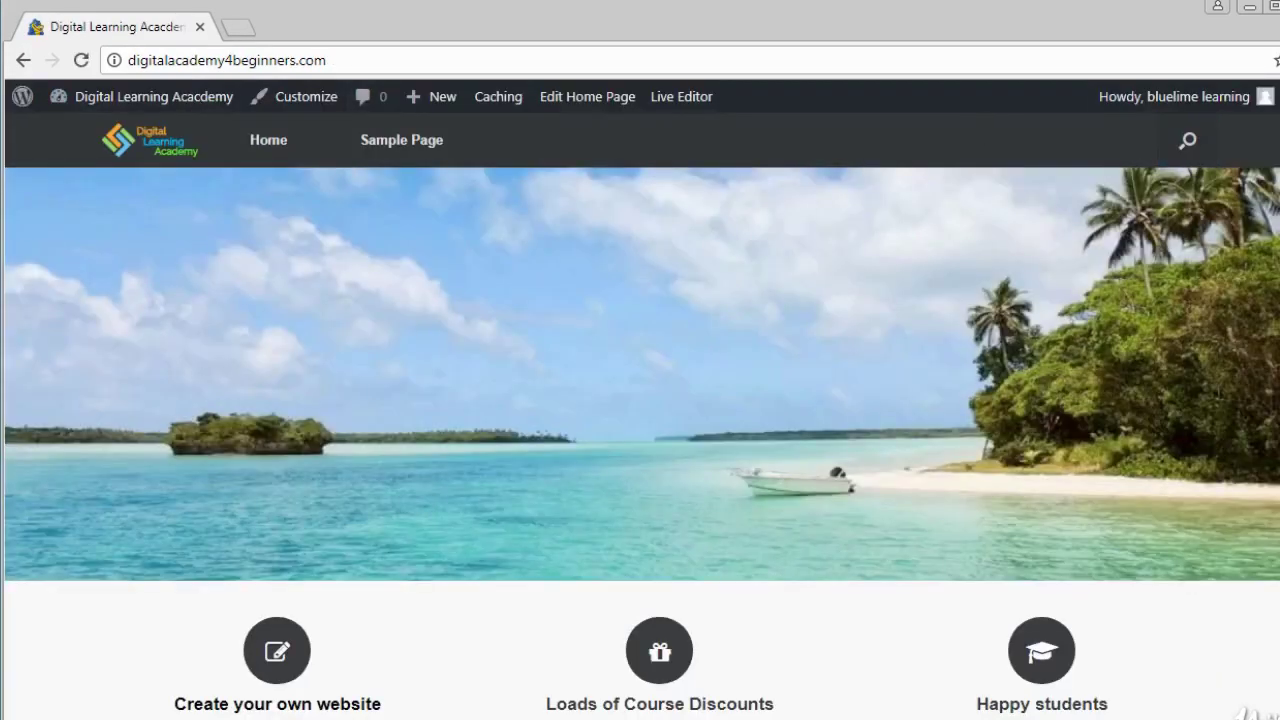
{"action": "scroll", "coordinate": [640, 440], "scroll_direction": "down", "scroll_amount": 7}
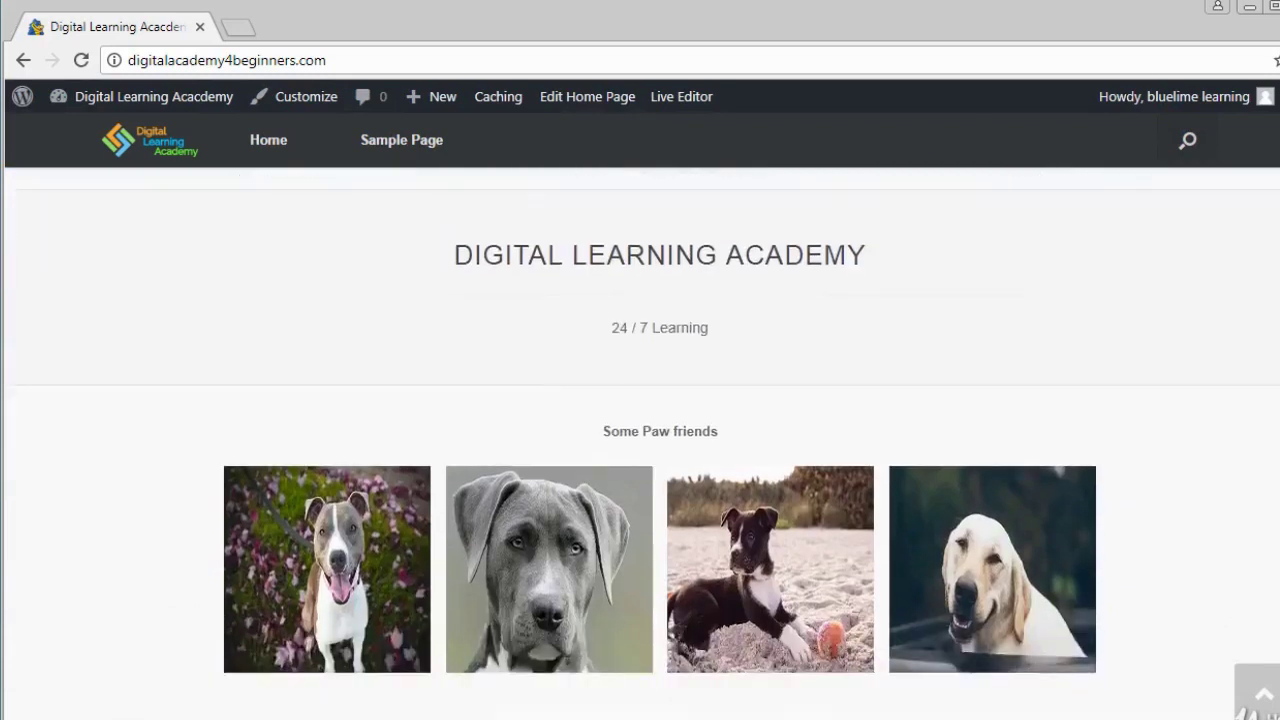
{"action": "scroll", "coordinate": [640, 440], "scroll_direction": "down", "scroll_amount": 3}
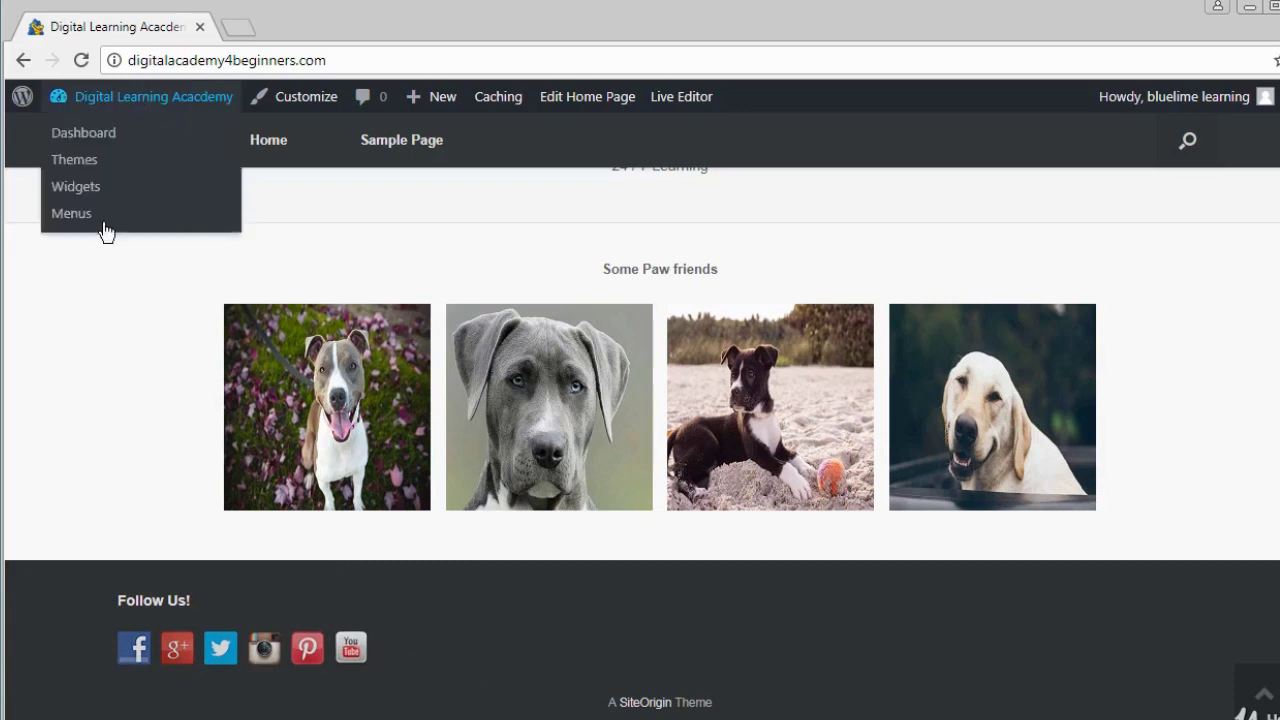
{"action": "left_click", "coordinate": [404, 152]}
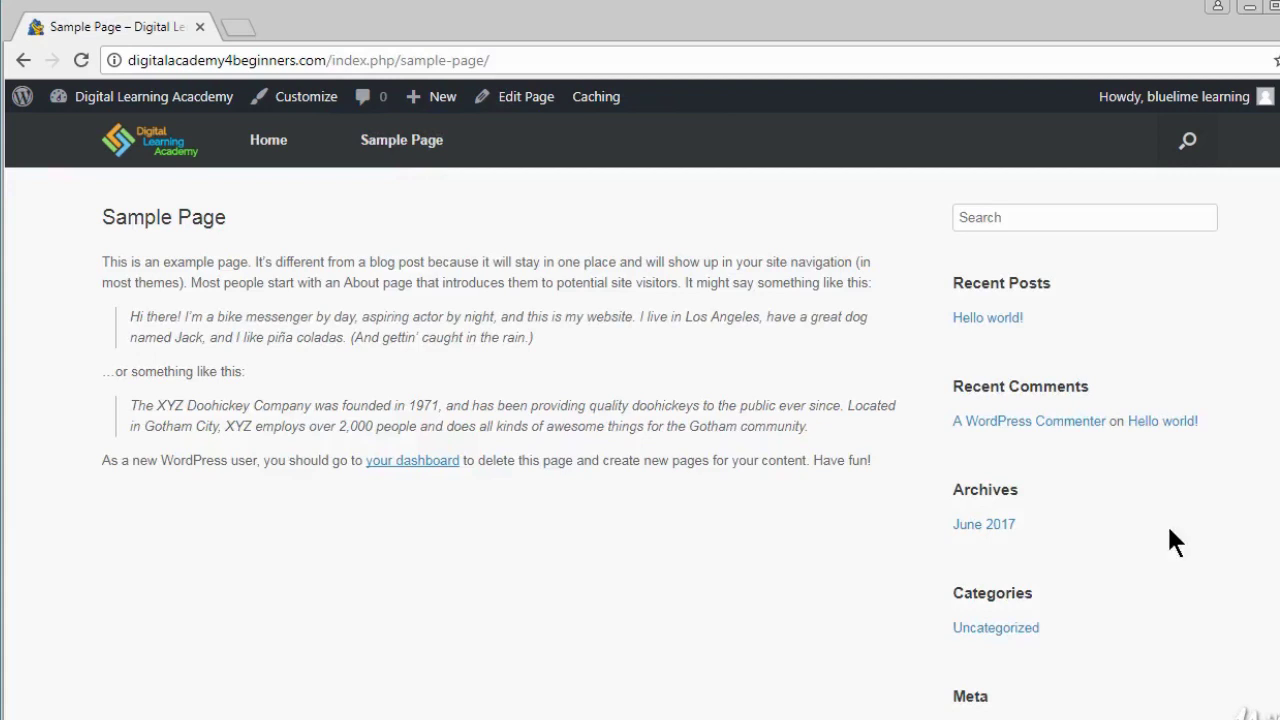
- Check the social media icons in the Sample Page's footer and go to the site's widget management page
{"action": "scroll", "coordinate": [400, 697], "scroll_direction": "down", "scroll_amount": 4}
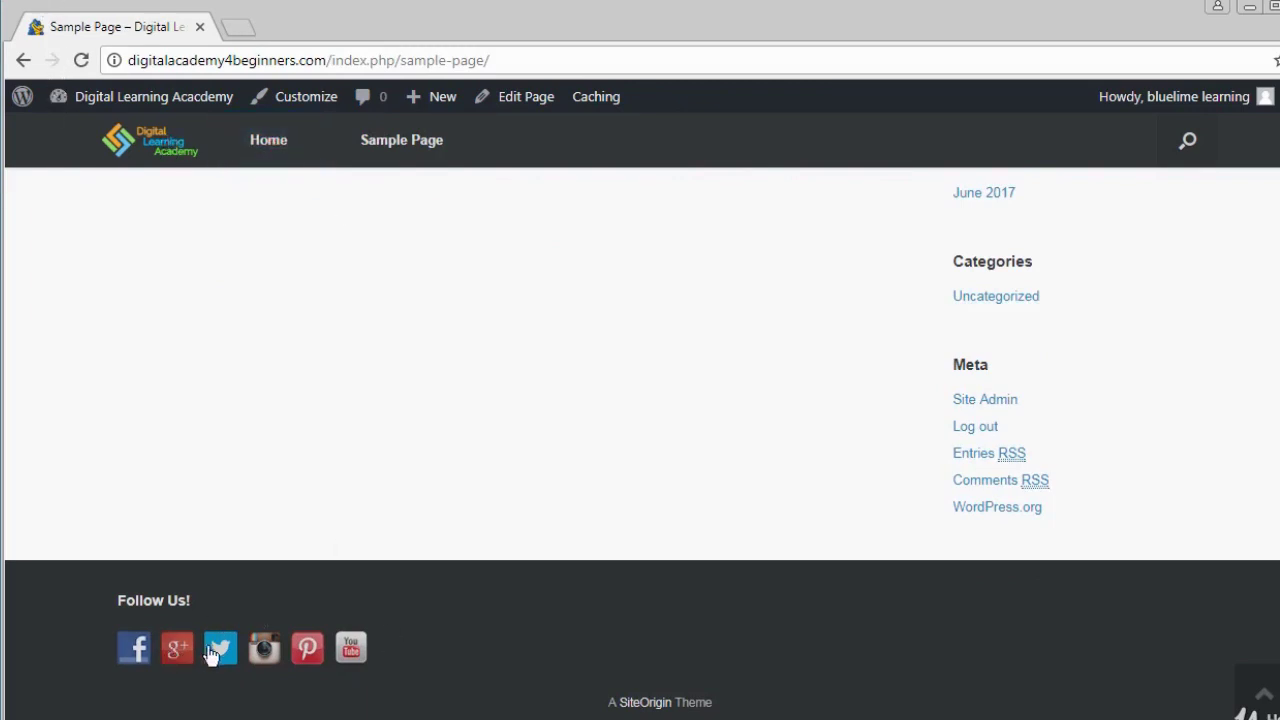
{"action": "mouse_move", "coordinate": [18, 98]}
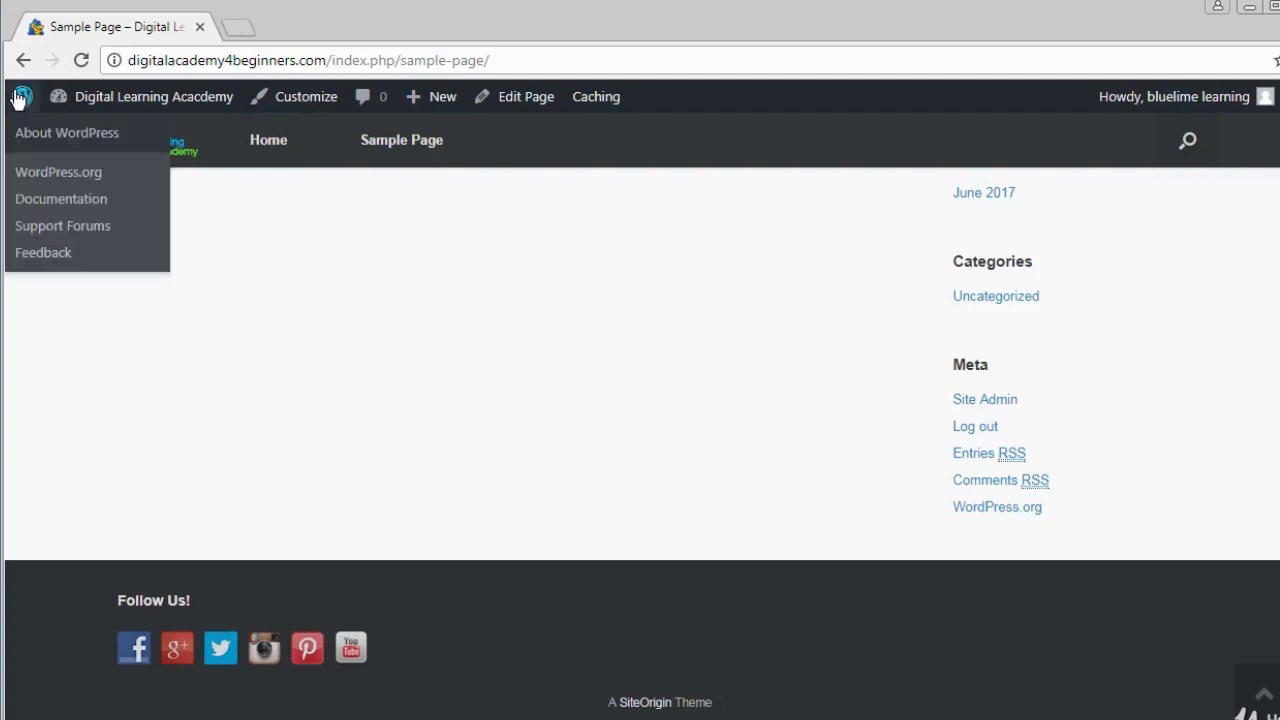
{"action": "mouse_move", "coordinate": [80, 103]}
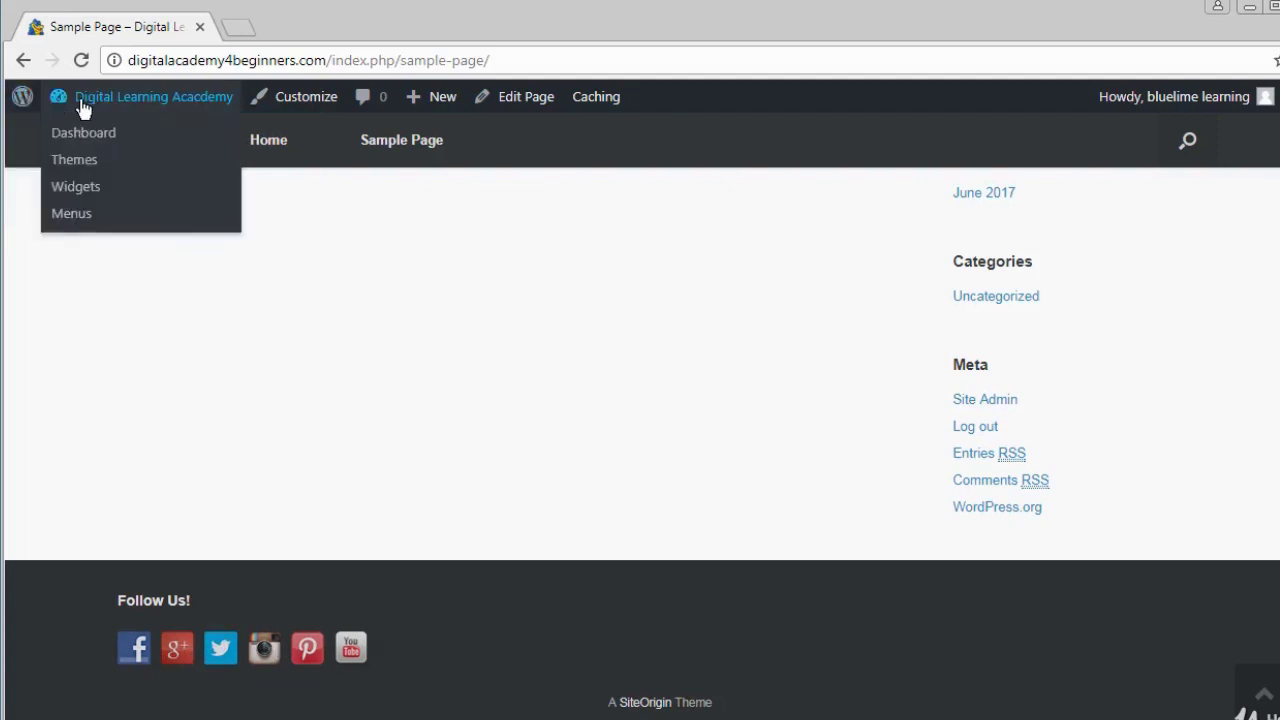
{"action": "left_click", "coordinate": [88, 134]}
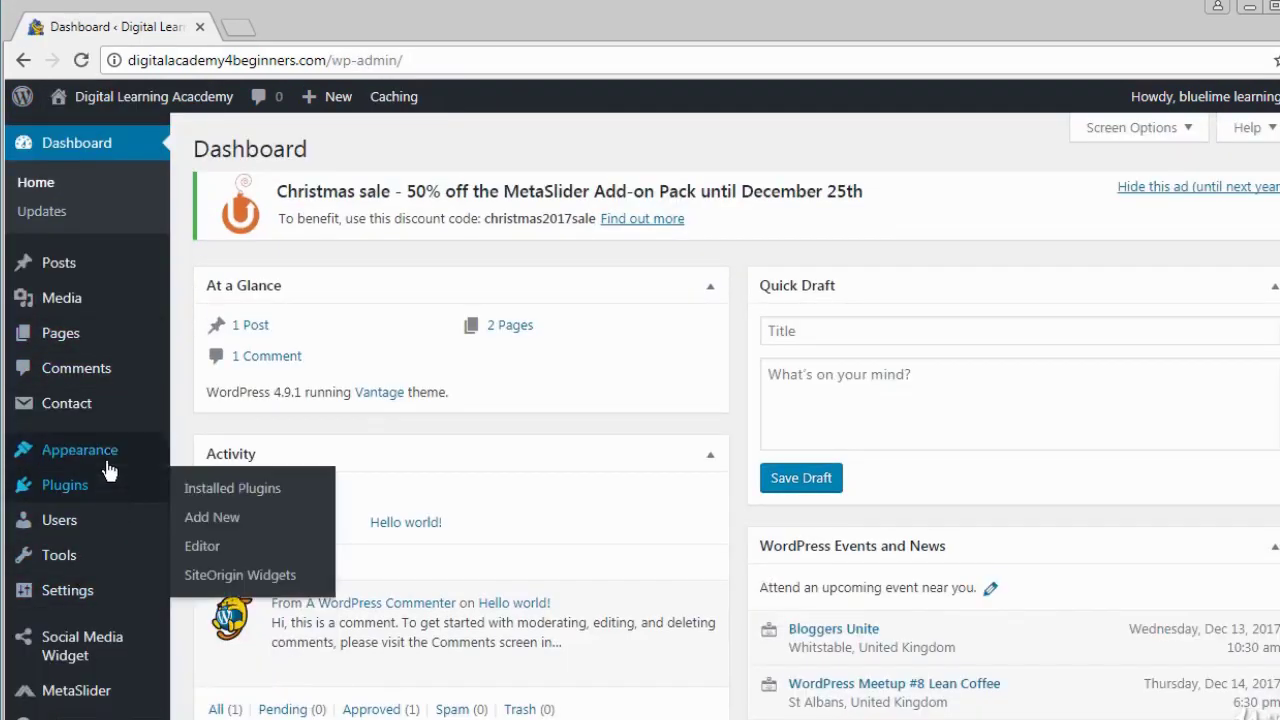
{"action": "mouse_move", "coordinate": [108, 466]}
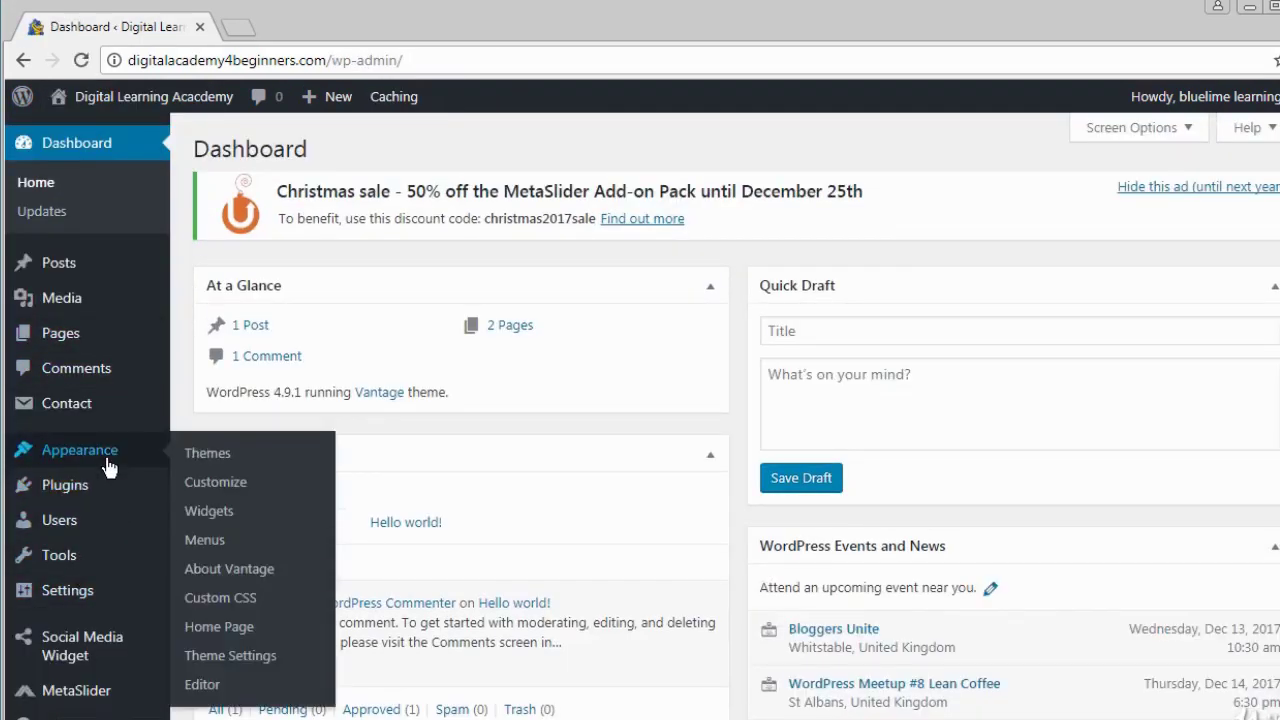
{"action": "left_click", "coordinate": [232, 518]}
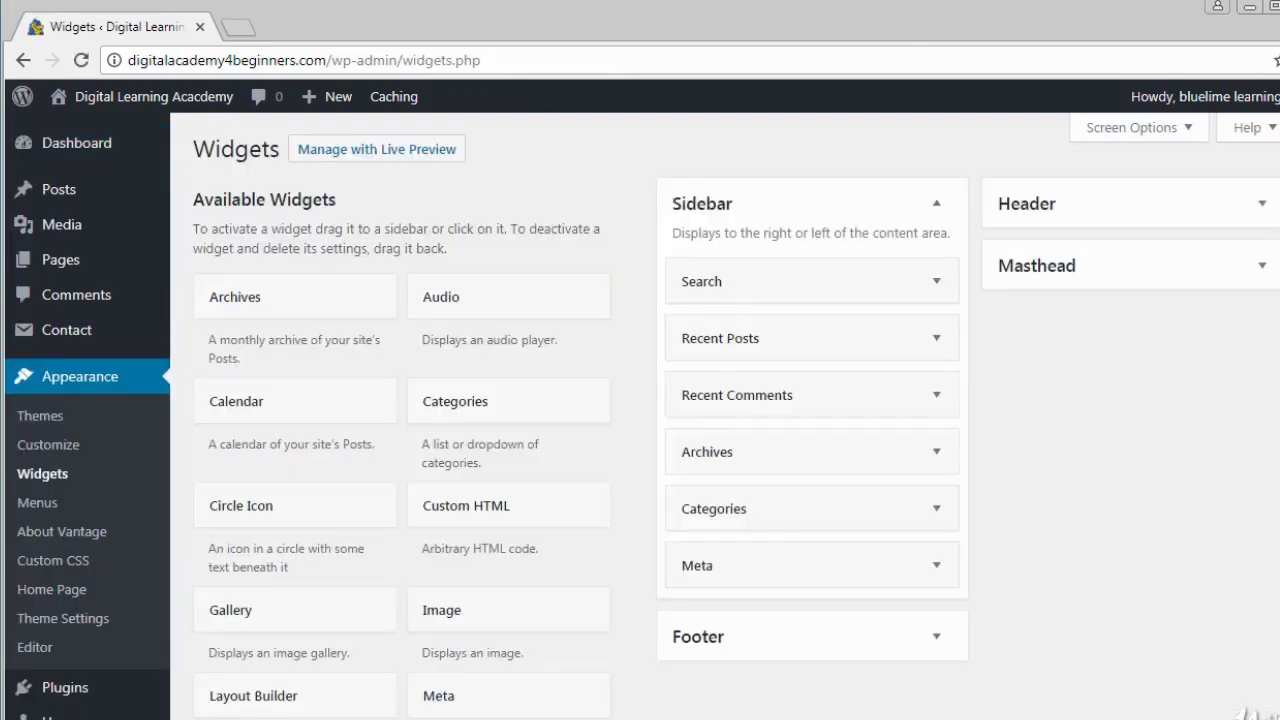
- Open the Social Media Widget in the Footer area for editing and look through its Social Networking URLs
{"action": "mouse_move", "coordinate": [94, 99]}
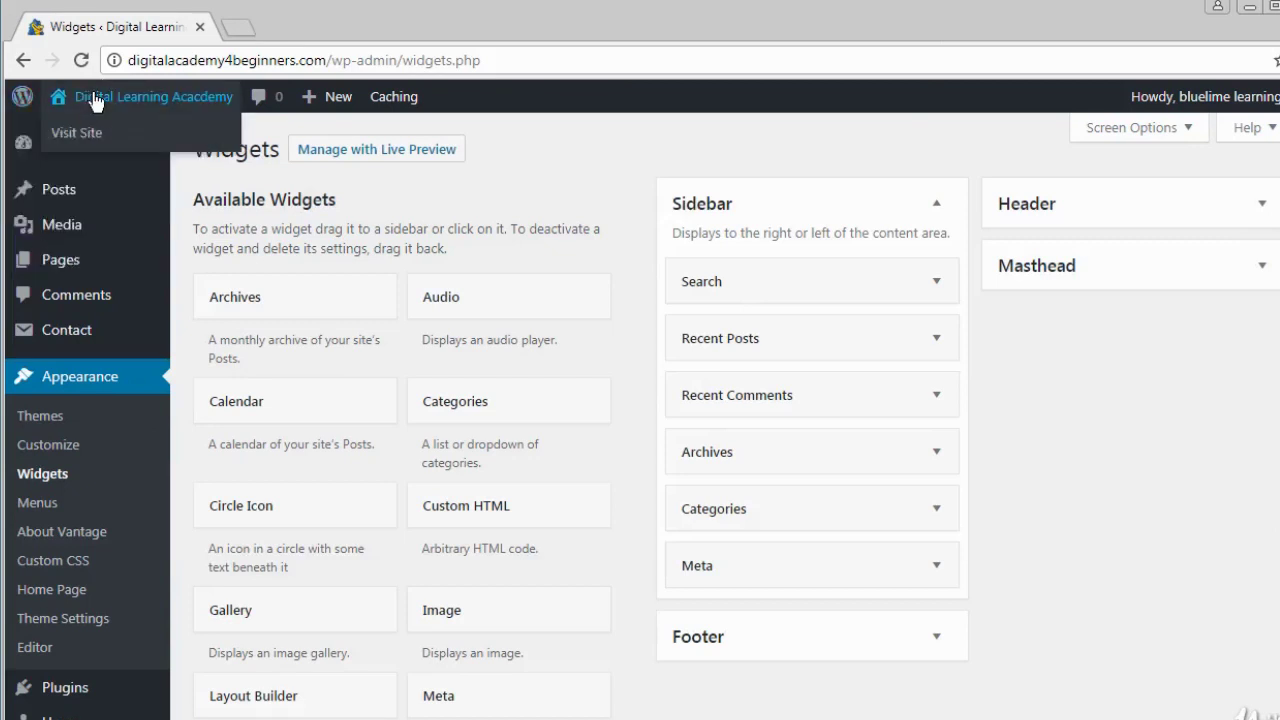
{"action": "left_click", "coordinate": [934, 637]}
{"action": "scroll", "coordinate": [1114, 362], "scroll_direction": "down", "scroll_amount": 4}
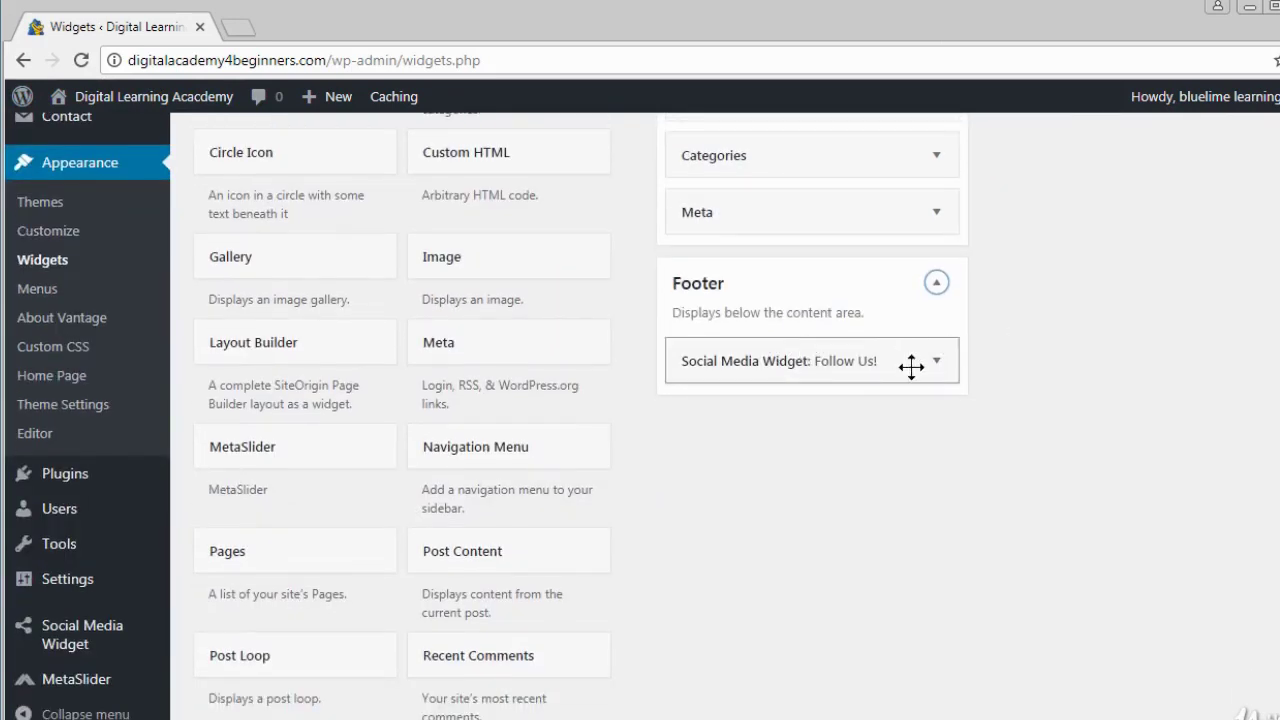
{"action": "left_click", "coordinate": [938, 361]}
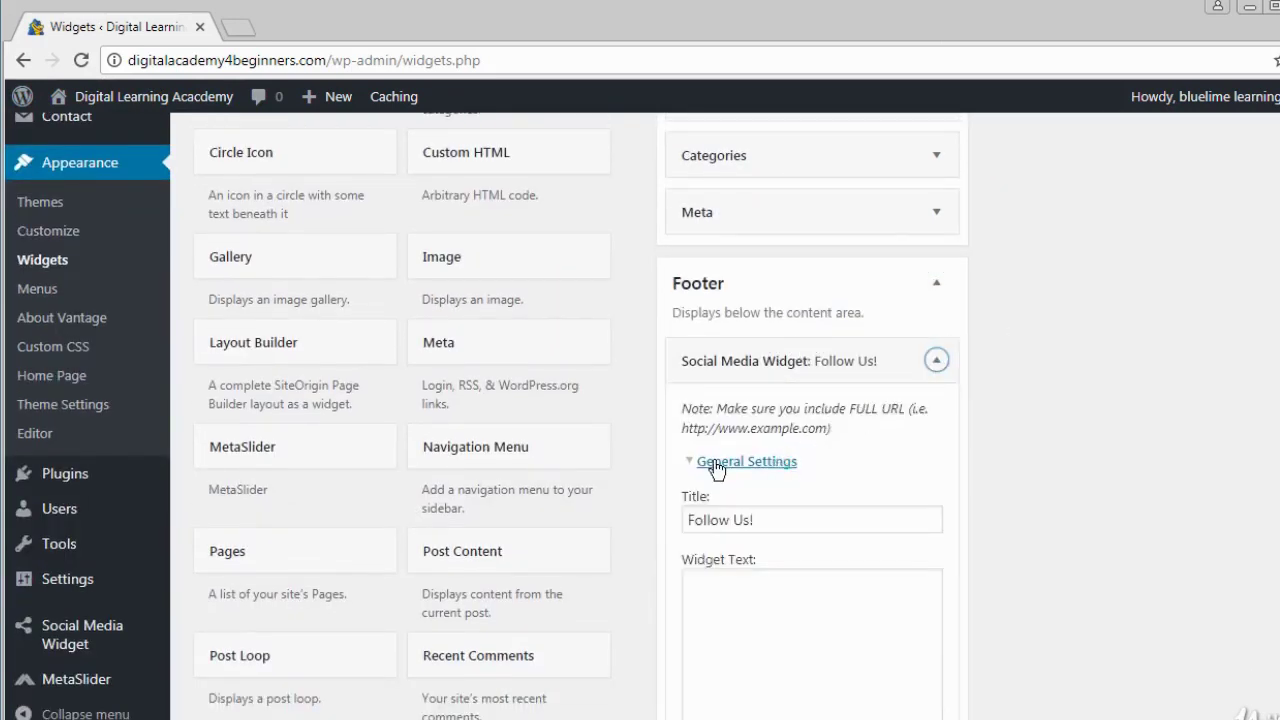
{"action": "left_click", "coordinate": [696, 463]}
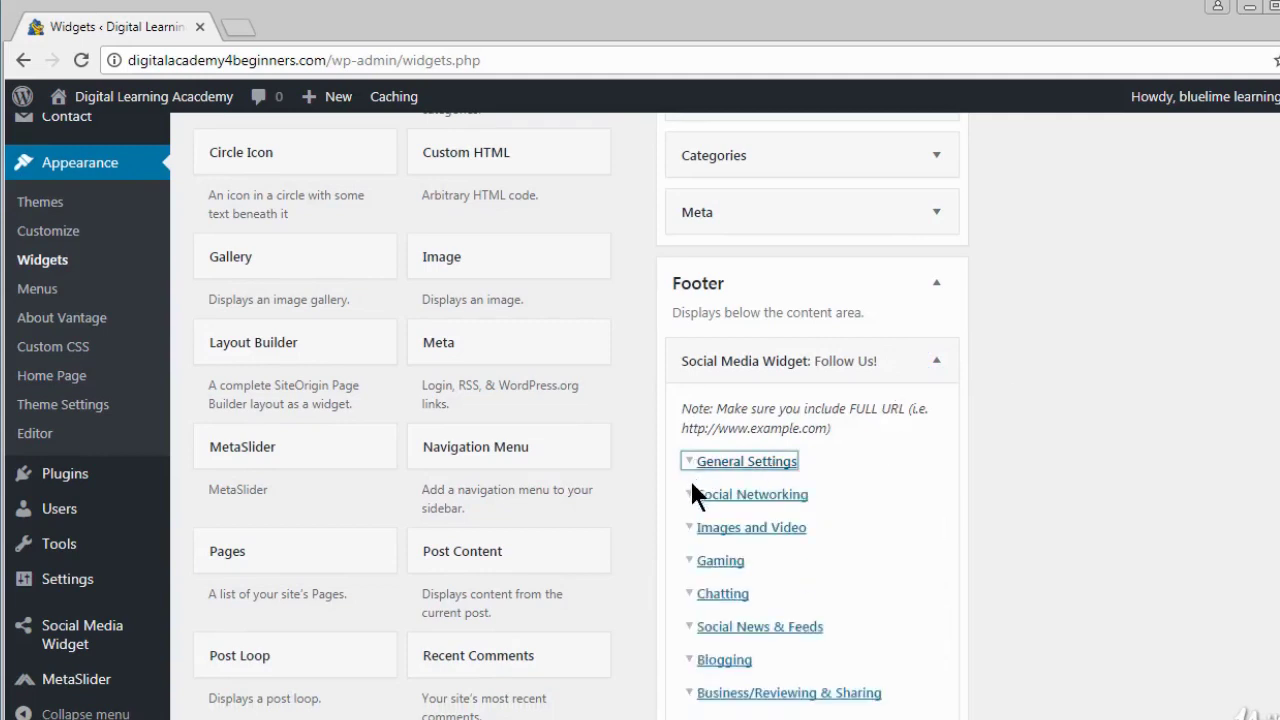
{"action": "left_click", "coordinate": [695, 498]}
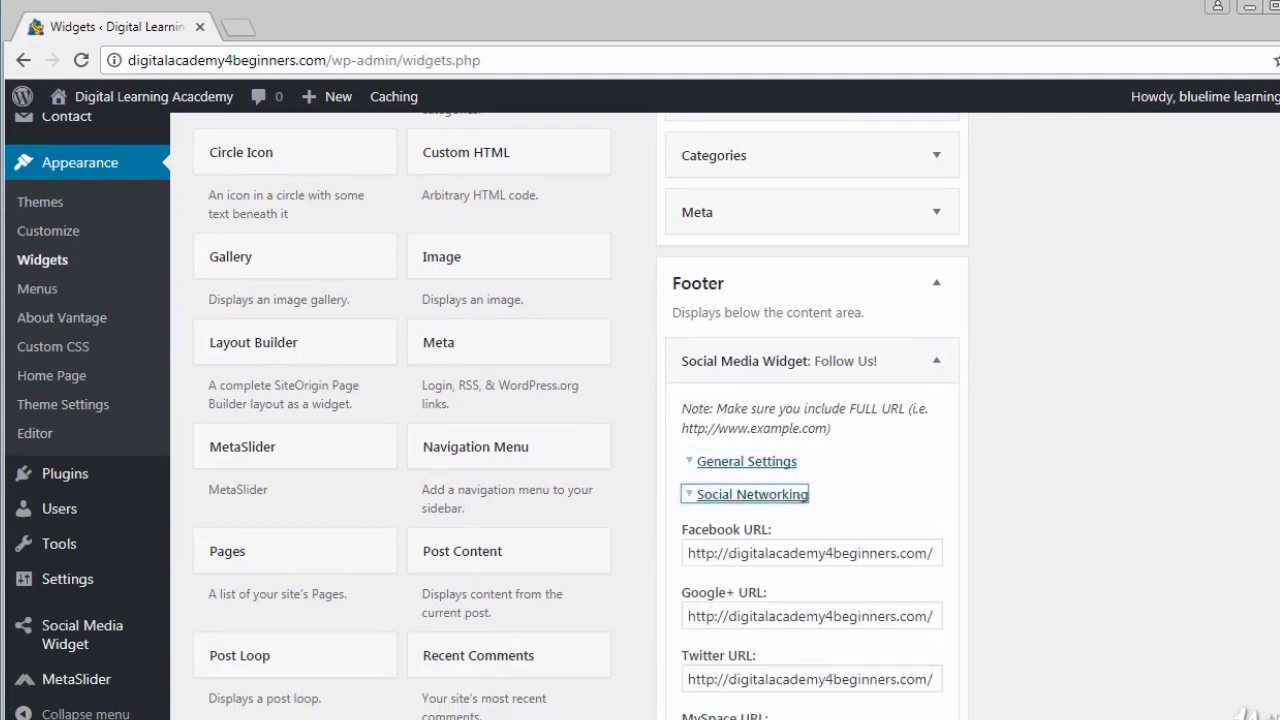
{"action": "scroll", "coordinate": [580, 416], "scroll_direction": "down", "scroll_amount": 10}
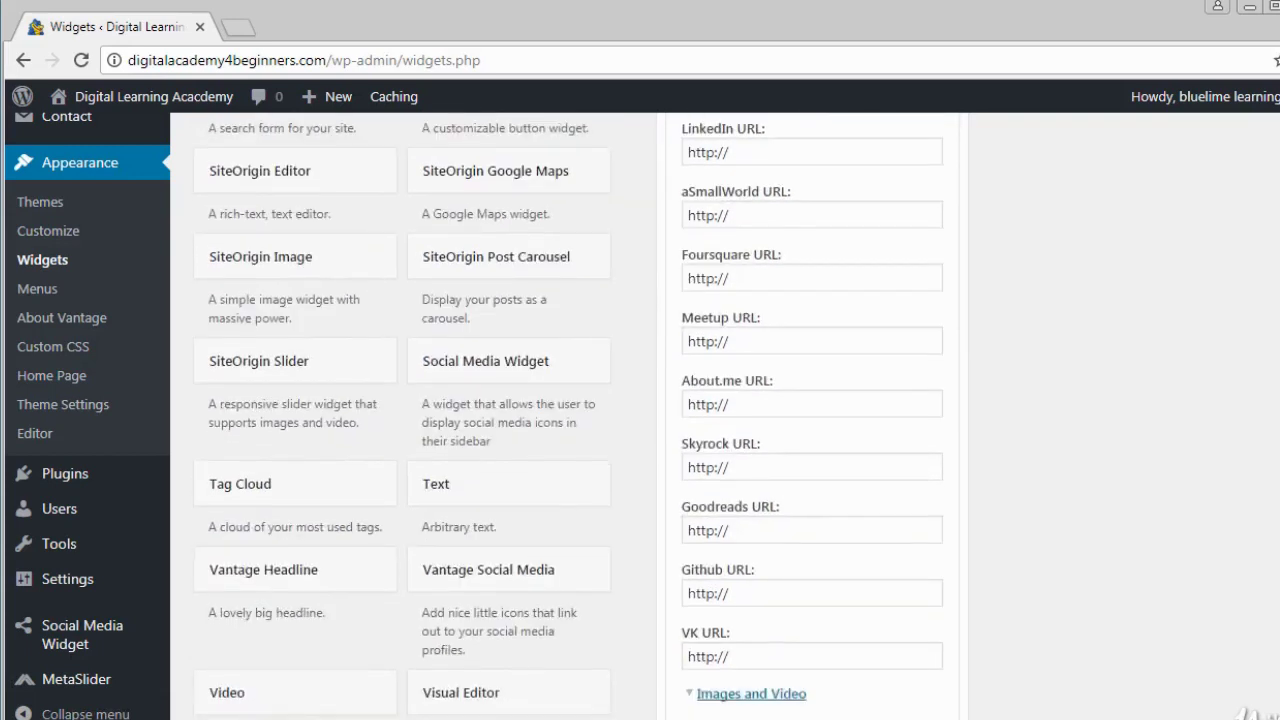
{"action": "scroll", "coordinate": [580, 416], "scroll_direction": "down", "scroll_amount": 1}
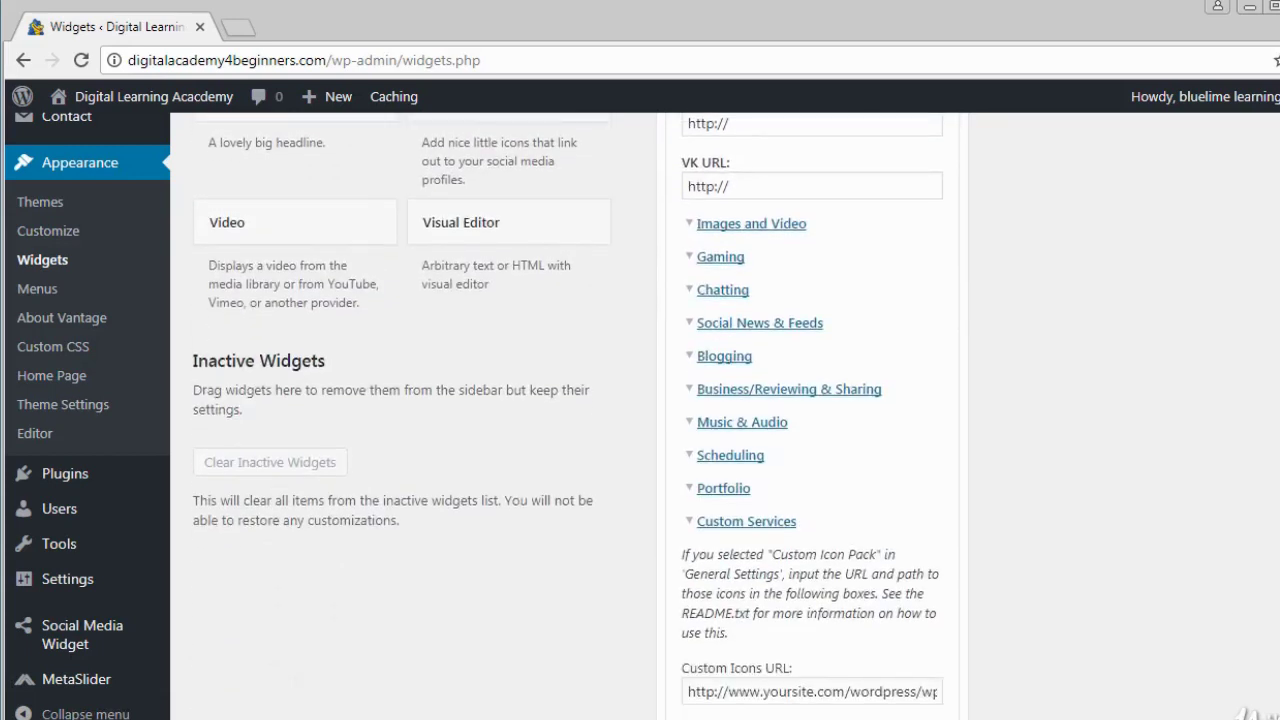
{"action": "scroll", "coordinate": [691, 352], "scroll_direction": "up", "scroll_amount": 3}
- Clear the title in the Social Media Widget's General Settings
{"action": "left_click", "coordinate": [691, 345]}
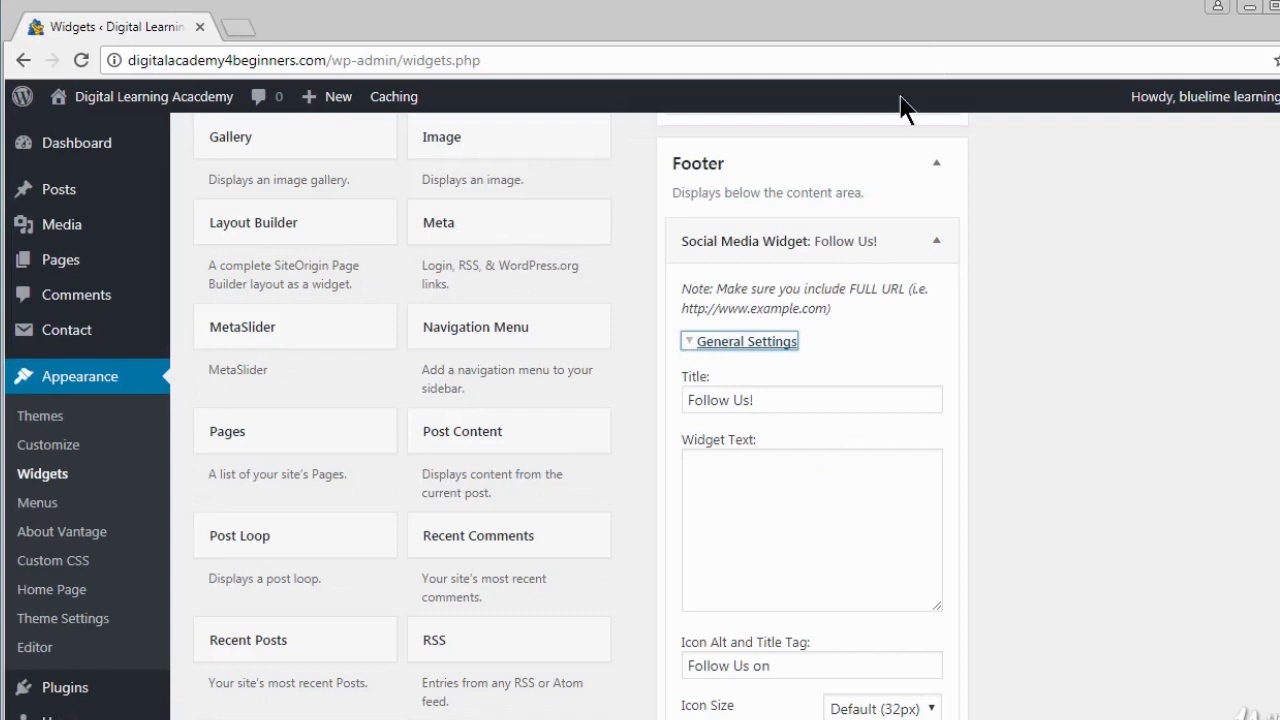
{"action": "left_click", "coordinate": [693, 346]}
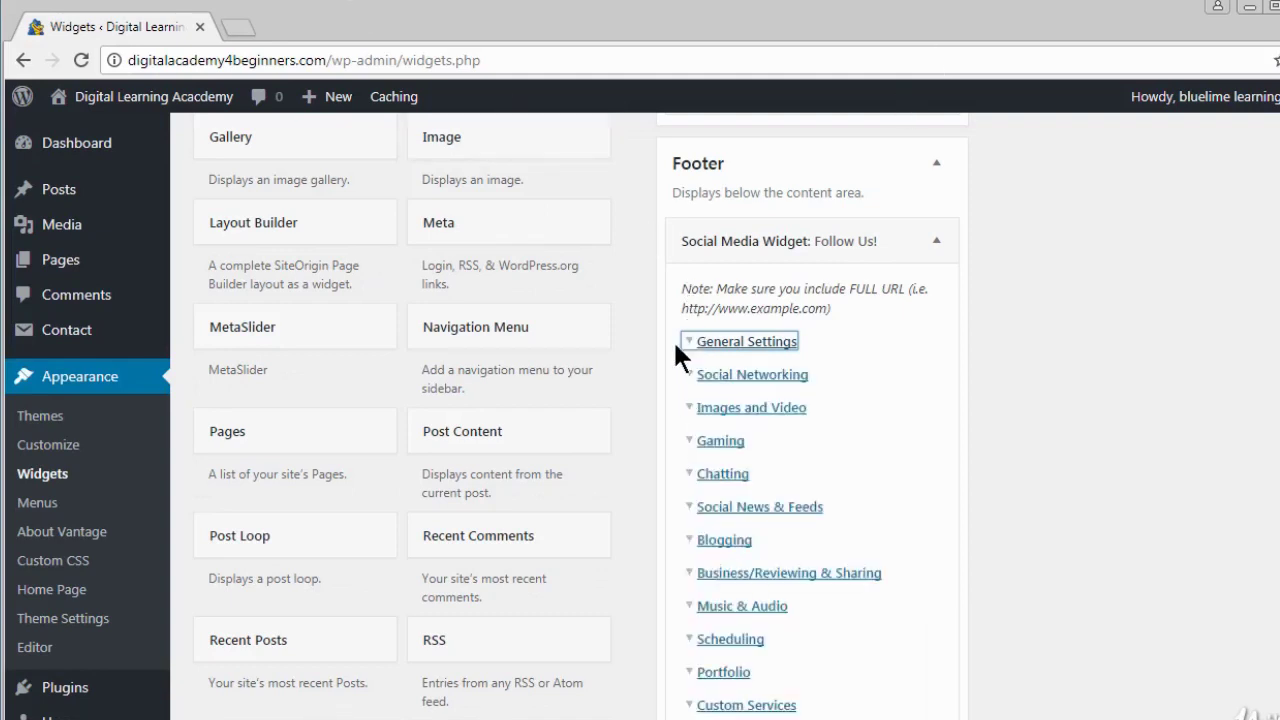
{"action": "left_click", "coordinate": [688, 345]}
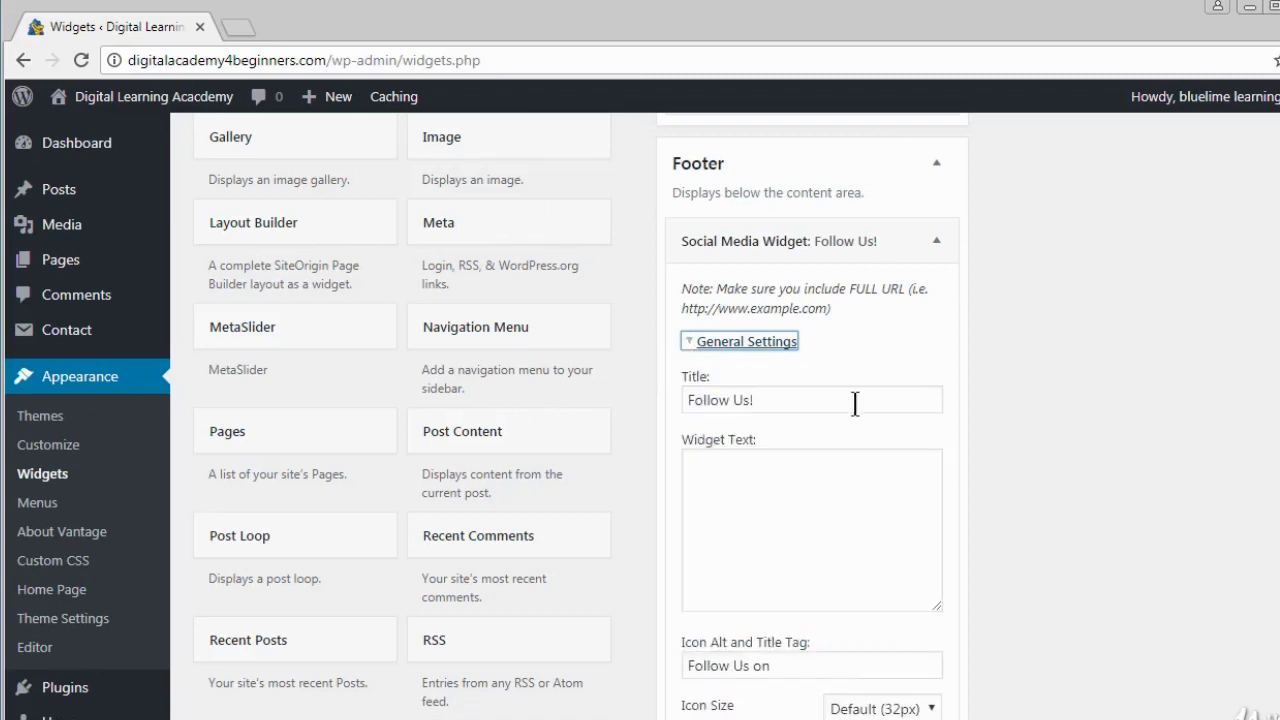
{"action": "left_click_drag", "start_coordinate": [797, 403], "coordinate": [541, 408]}
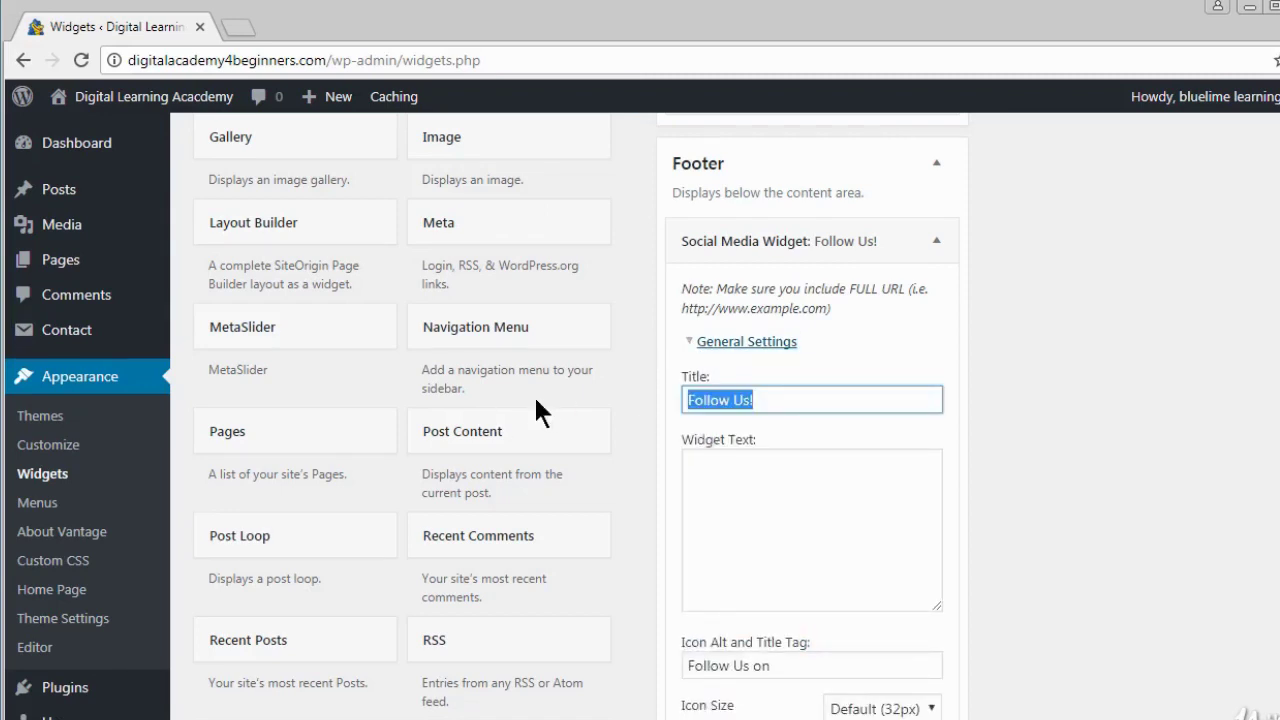
{"action": "key", "text": "BackSpace"}
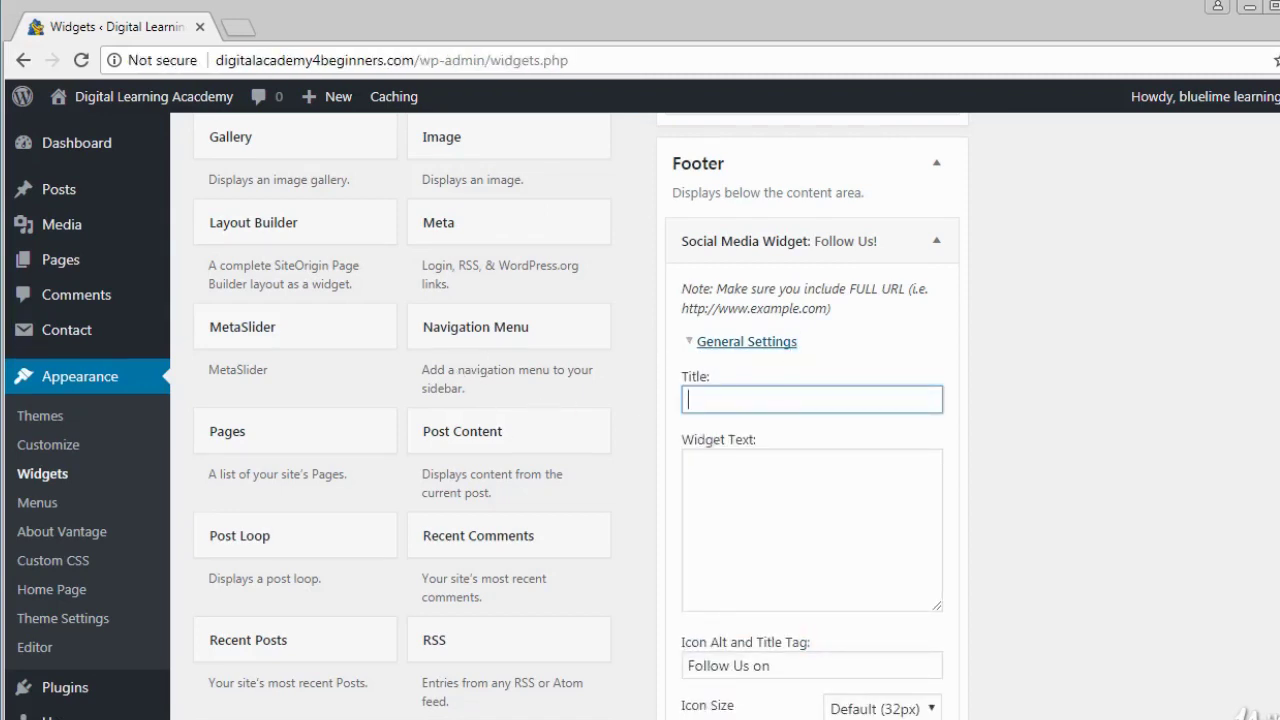
- Set the Social Media Widget's icon size to 64px and save the widget
{"action": "scroll", "coordinate": [568, 416], "scroll_direction": "down", "scroll_amount": 3}
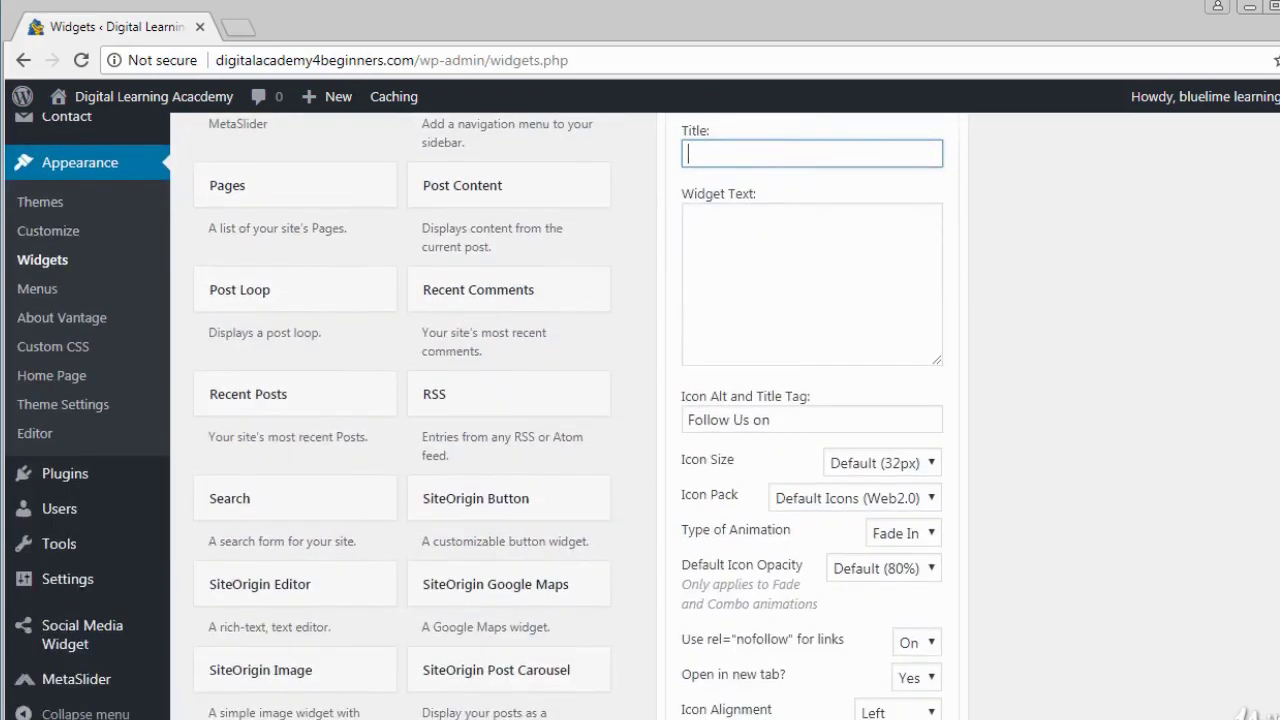
{"action": "scroll", "coordinate": [1099, 350], "scroll_direction": "down", "scroll_amount": 1}
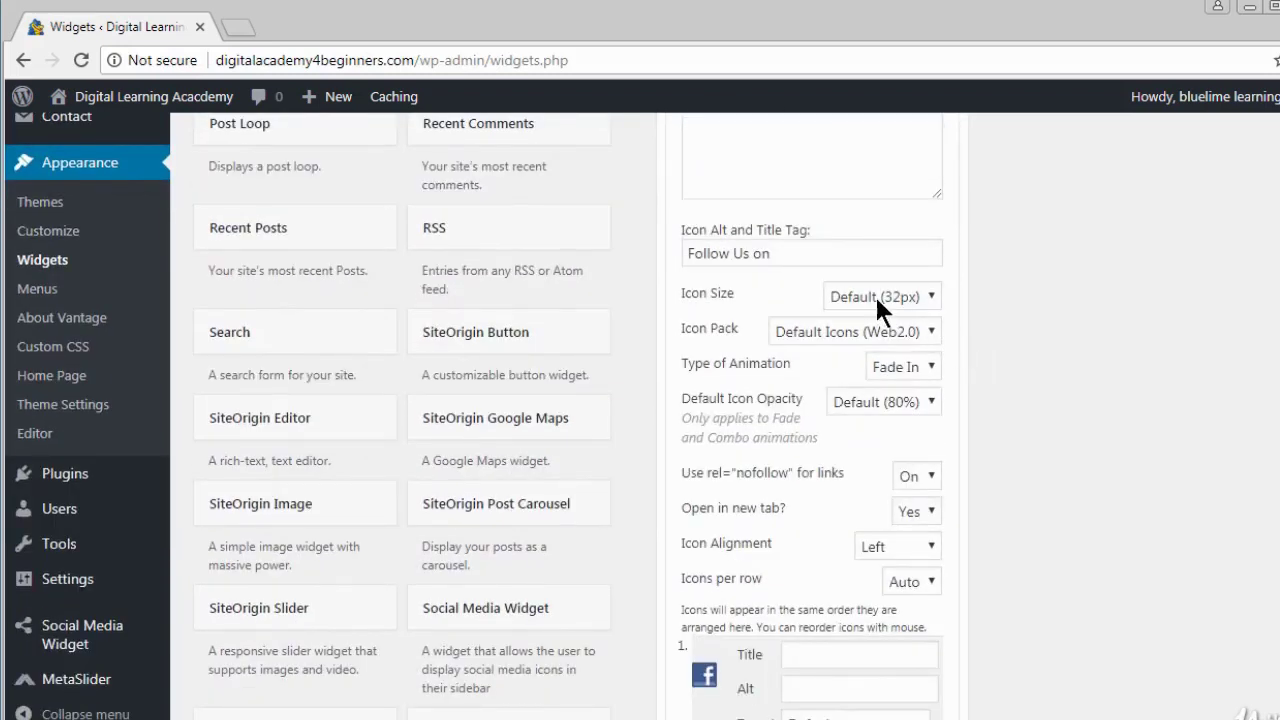
{"action": "left_click", "coordinate": [932, 297]}
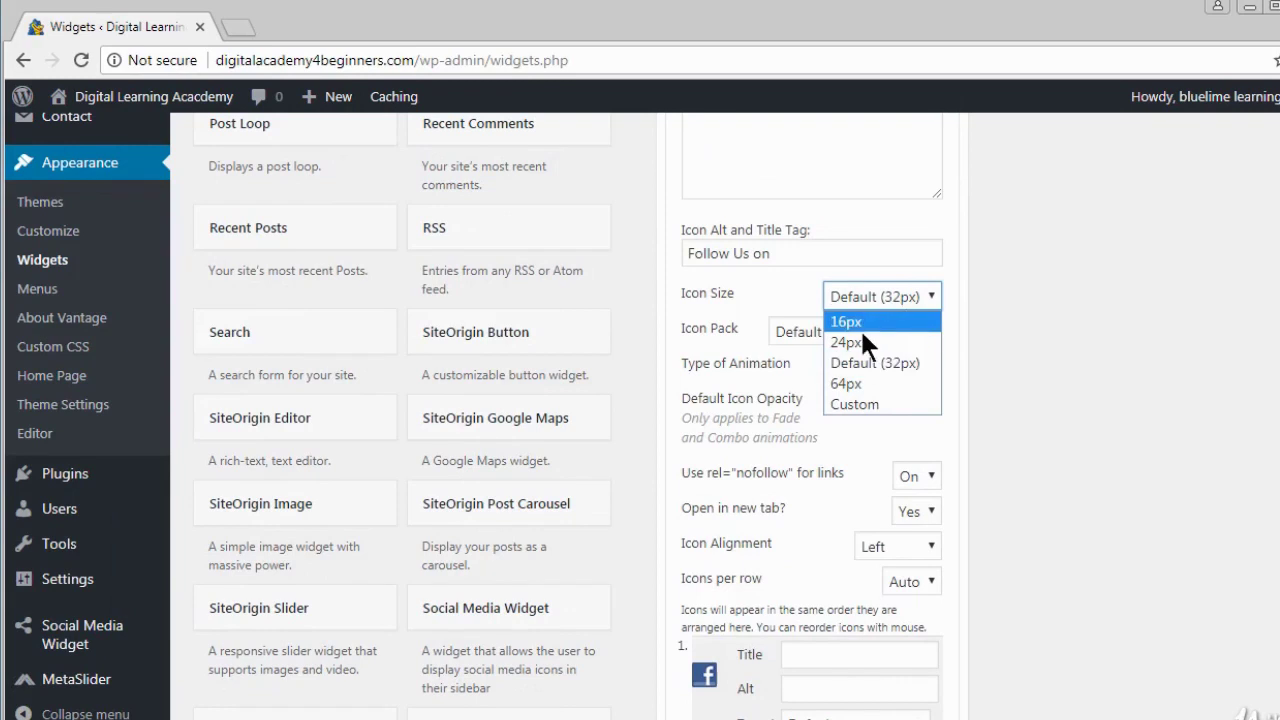
{"action": "left_click", "coordinate": [855, 381]}
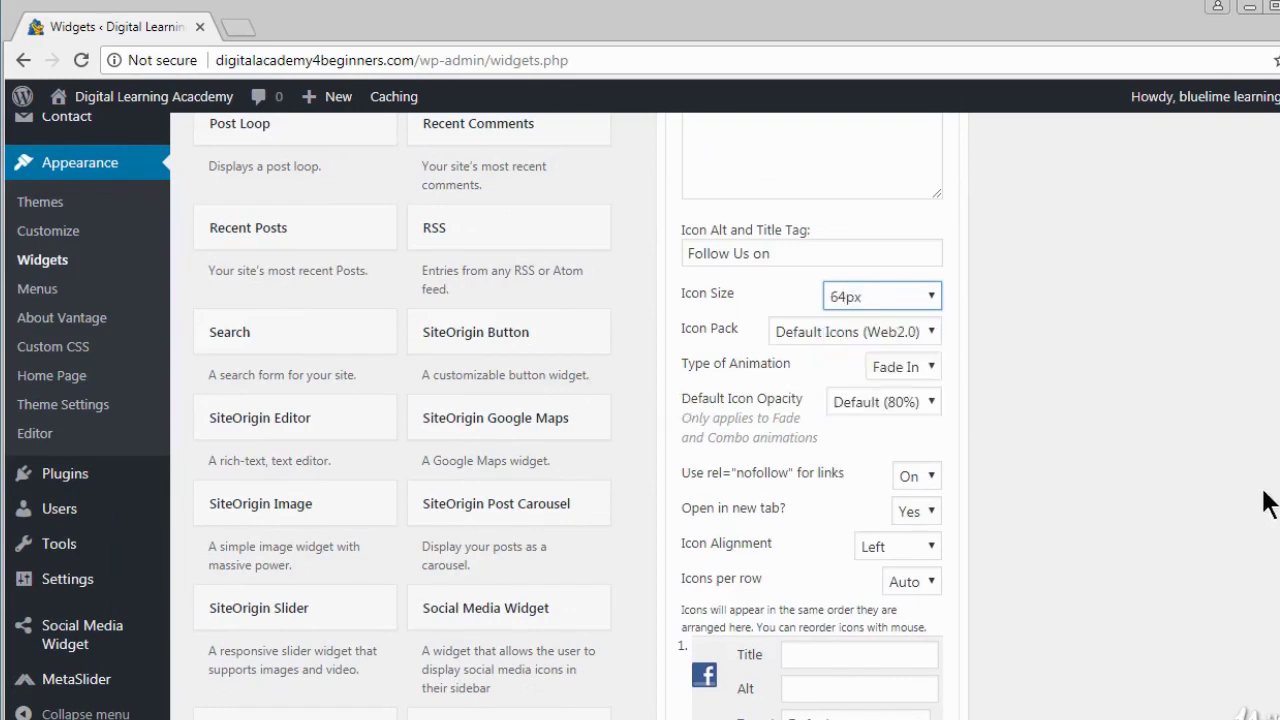
{"action": "scroll", "coordinate": [569, 419], "scroll_direction": "down", "scroll_amount": 2}
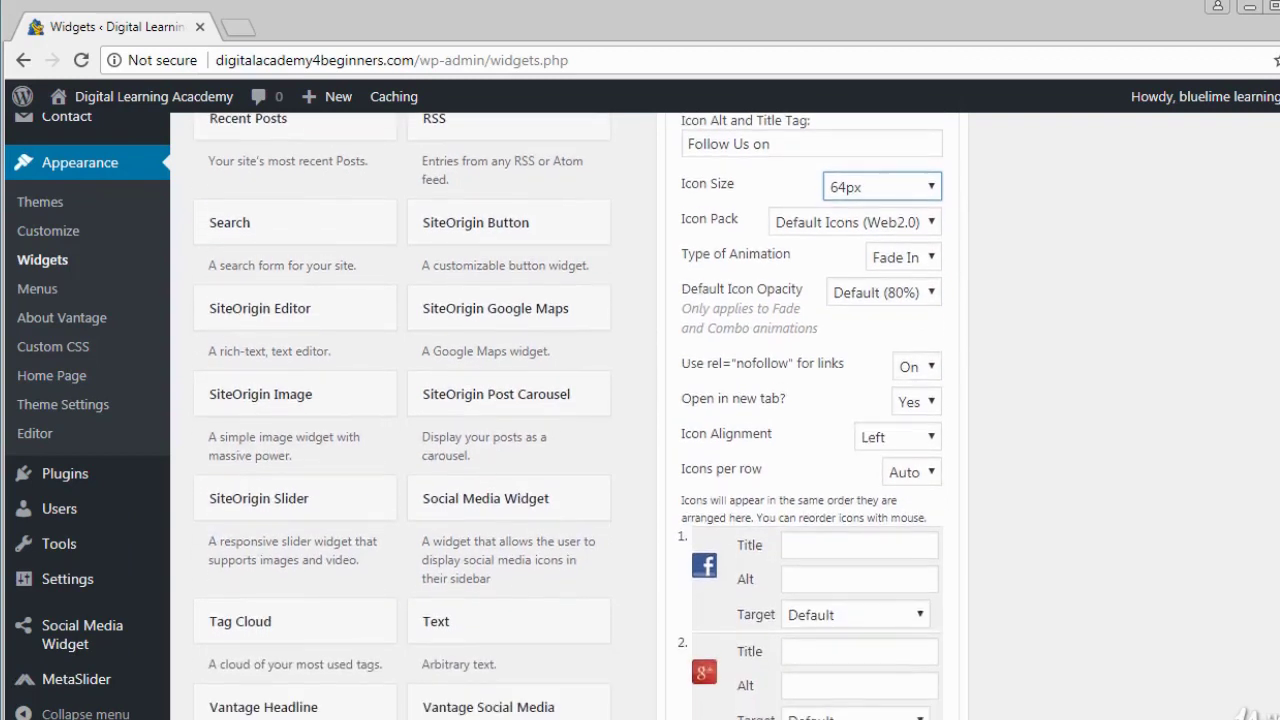
{"action": "scroll", "coordinate": [640, 420], "scroll_direction": "up", "scroll_amount": 1}
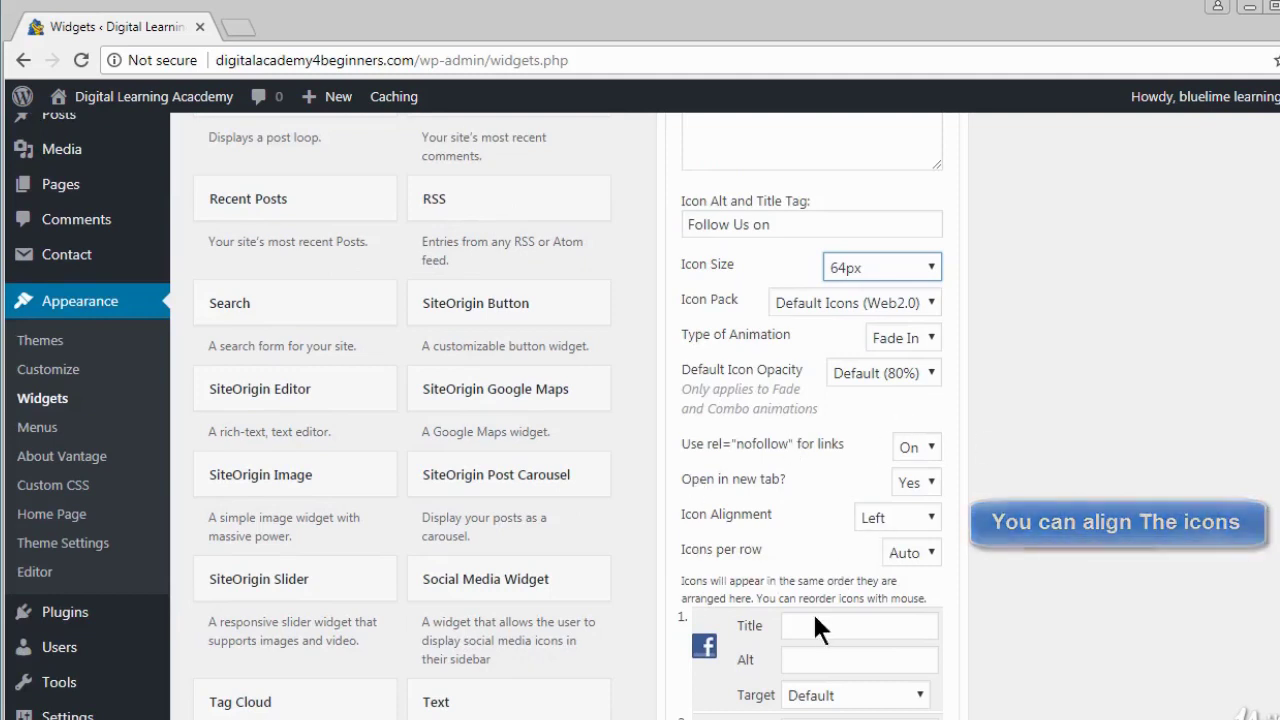
{"action": "scroll", "coordinate": [812, 420], "scroll_direction": "down", "scroll_amount": 10}
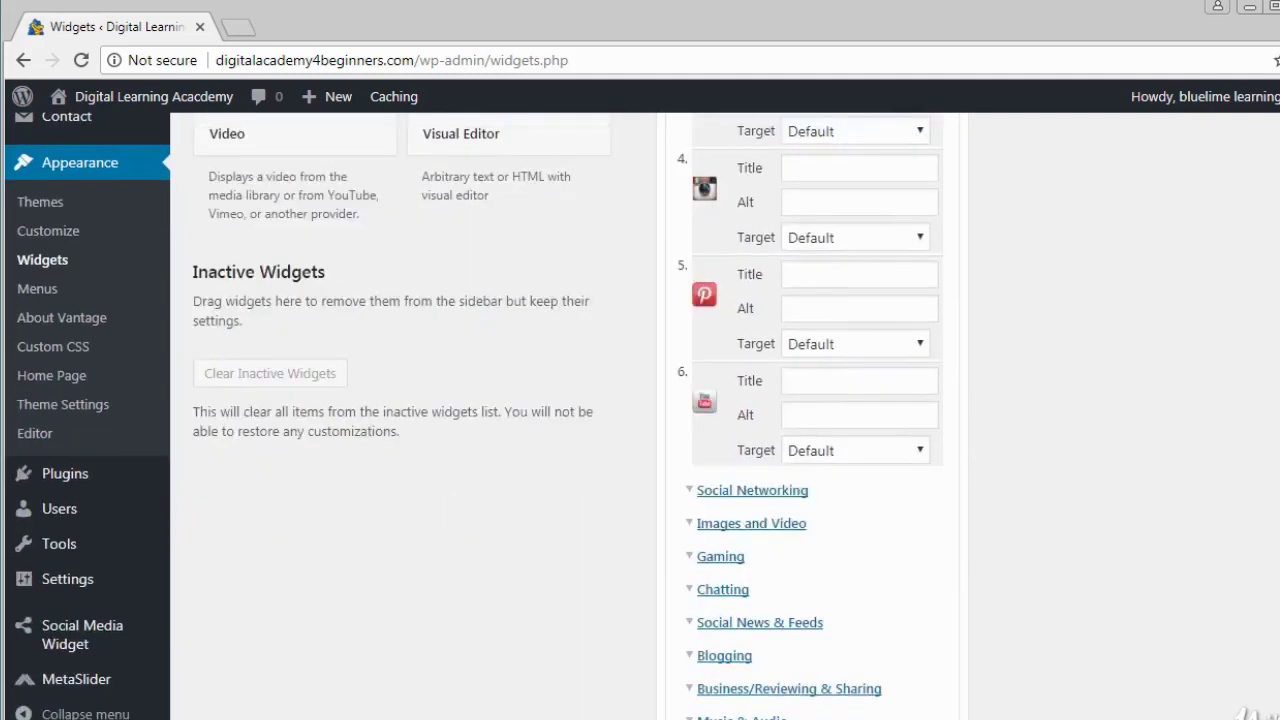
{"action": "left_click", "coordinate": [920, 643]}
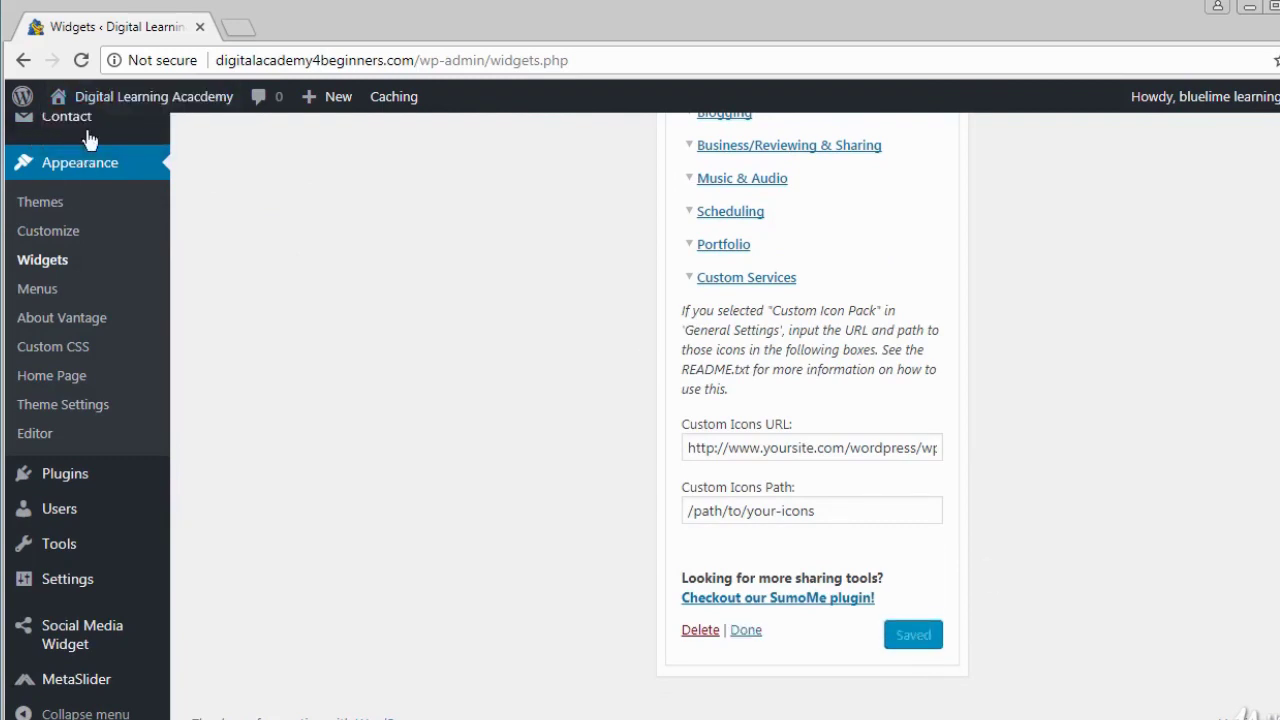
- Visit the live home page and check the title and size of the social media icons in its footer
{"action": "left_click", "coordinate": [108, 105]}
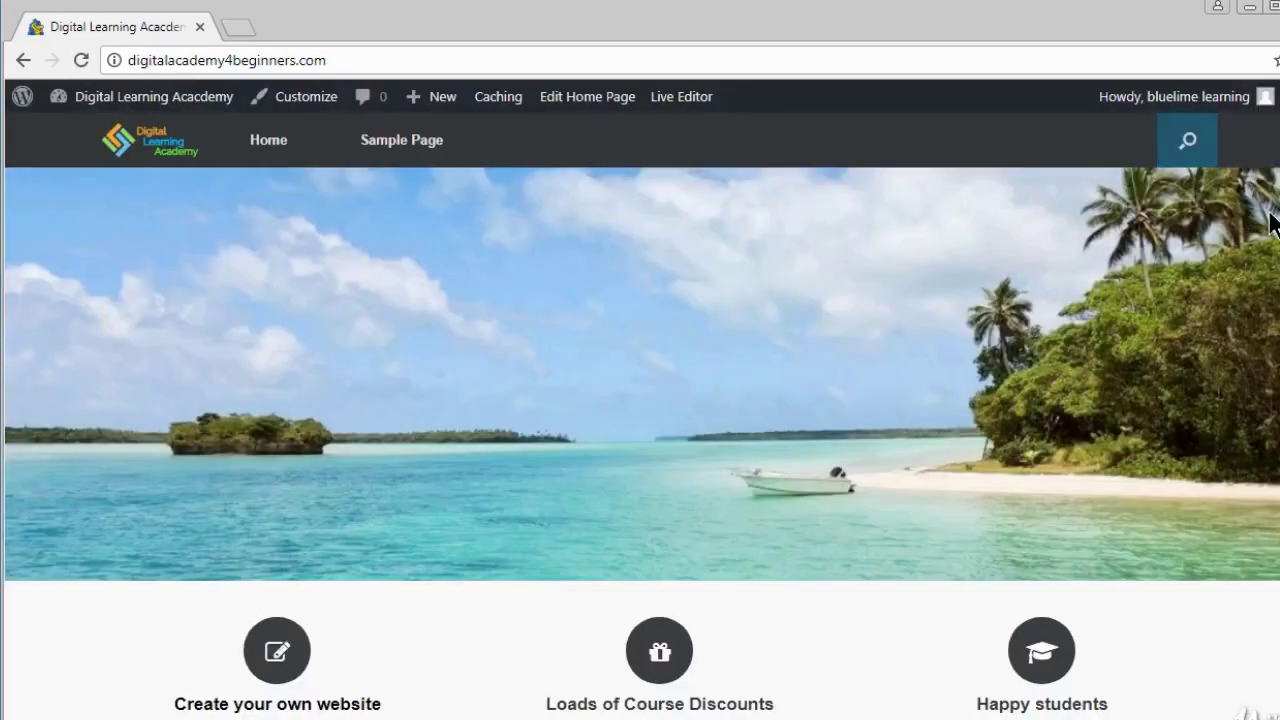
{"action": "scroll", "coordinate": [1203, 640], "scroll_direction": "down", "scroll_amount": 10}
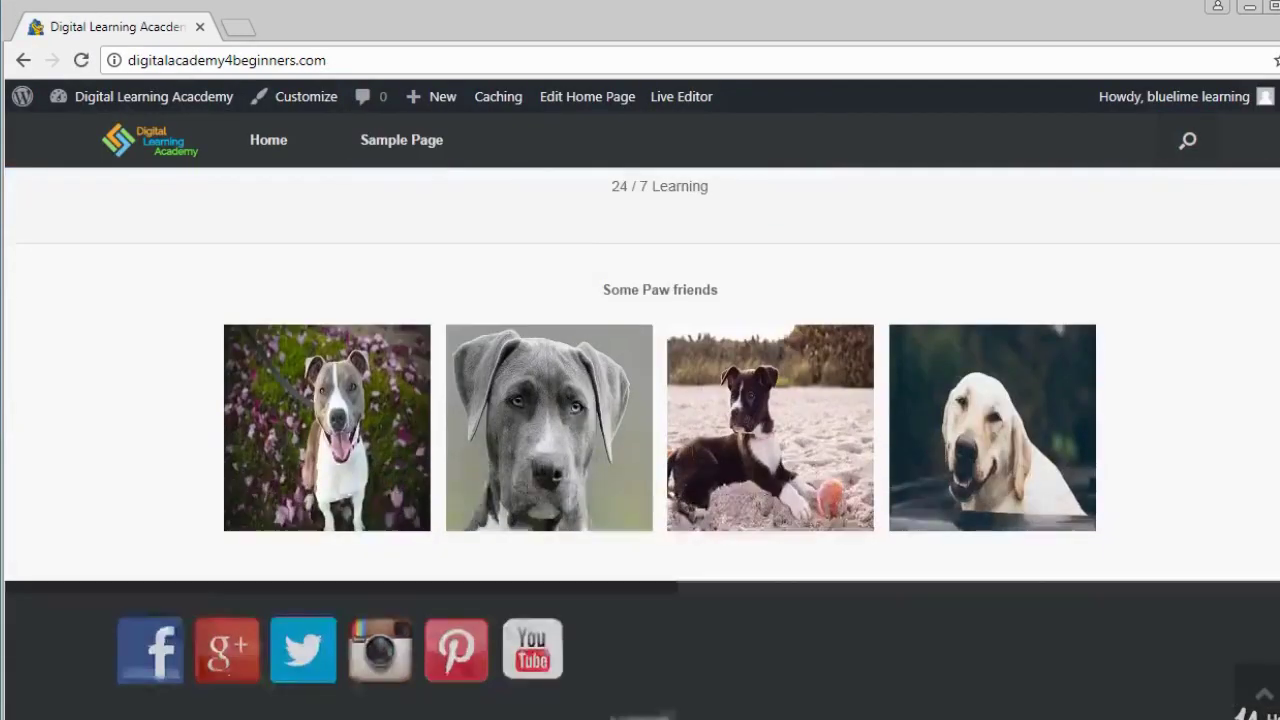